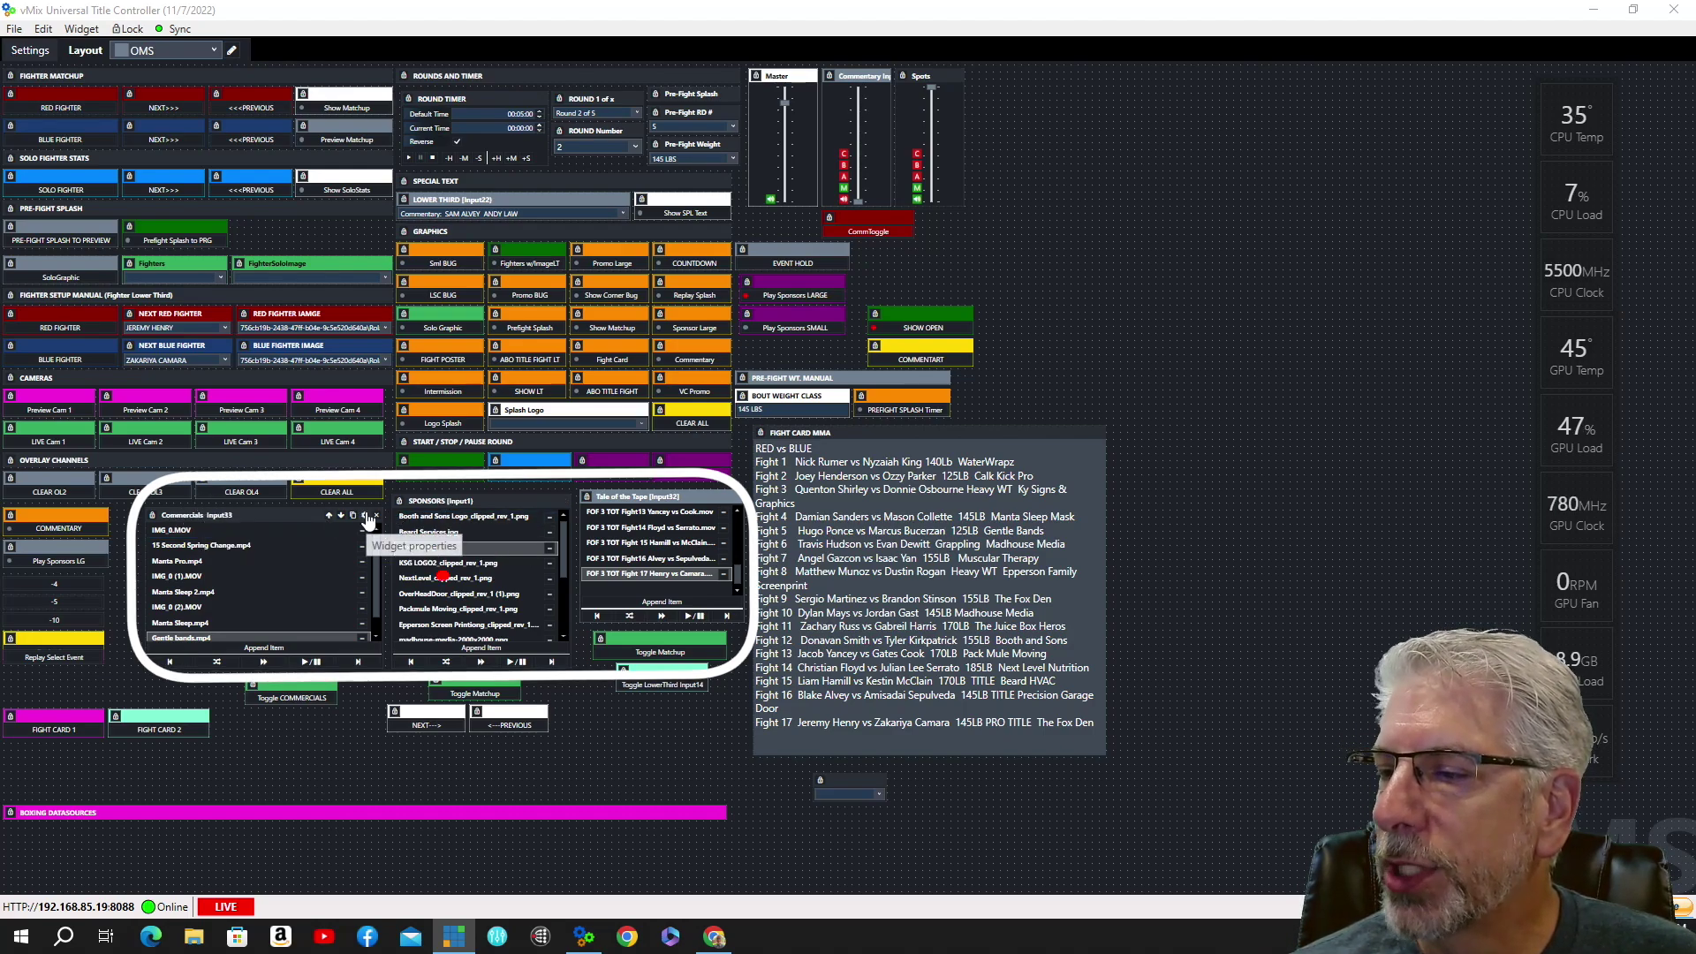
# - Close the Commercials widget settings, then create vMix List input 34 and show its playlist panel
pyautogui.click(365, 516)
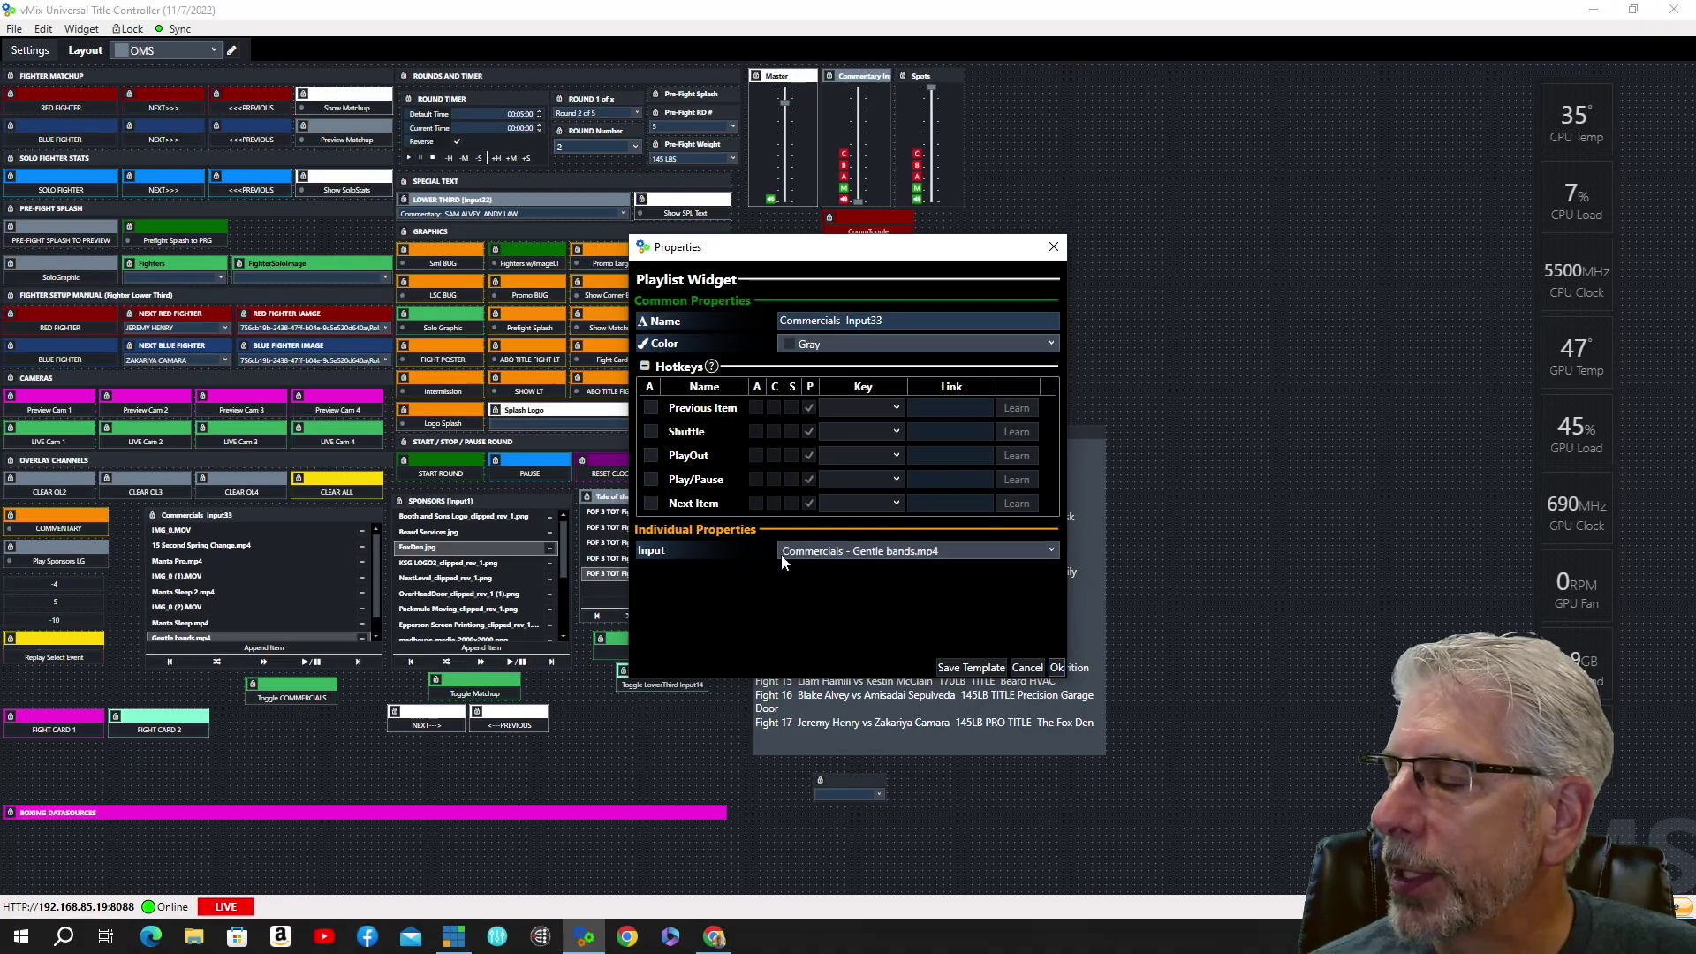
pyautogui.click(1056, 667)
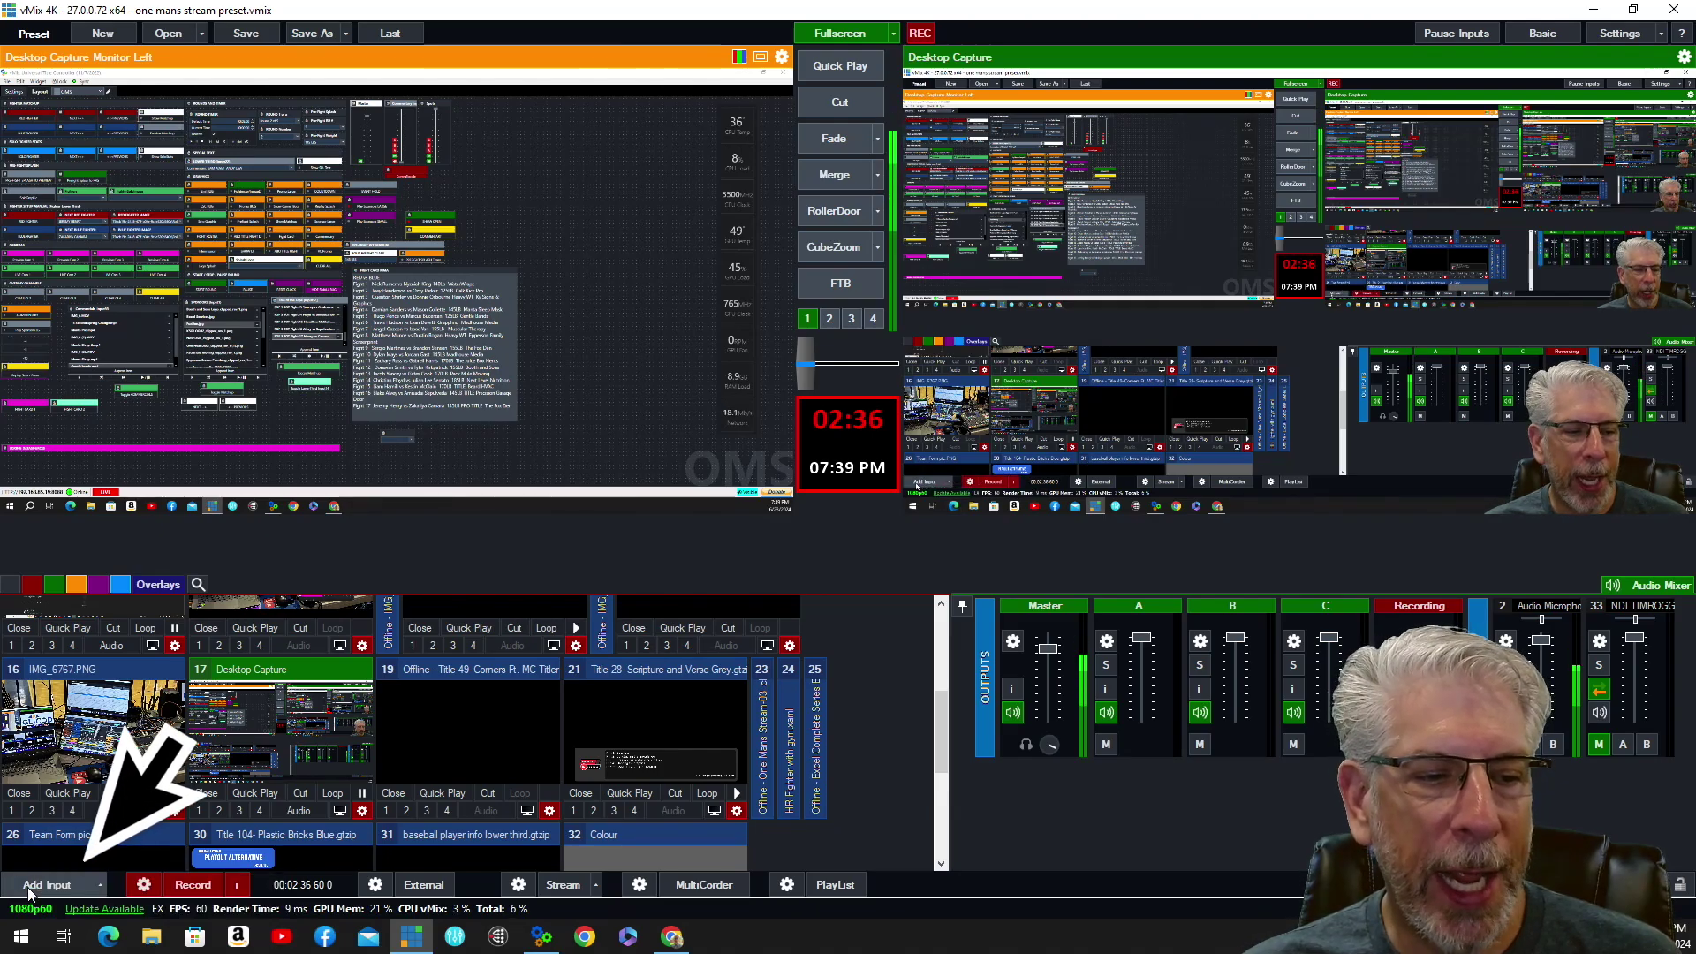
pyautogui.click(35, 891)
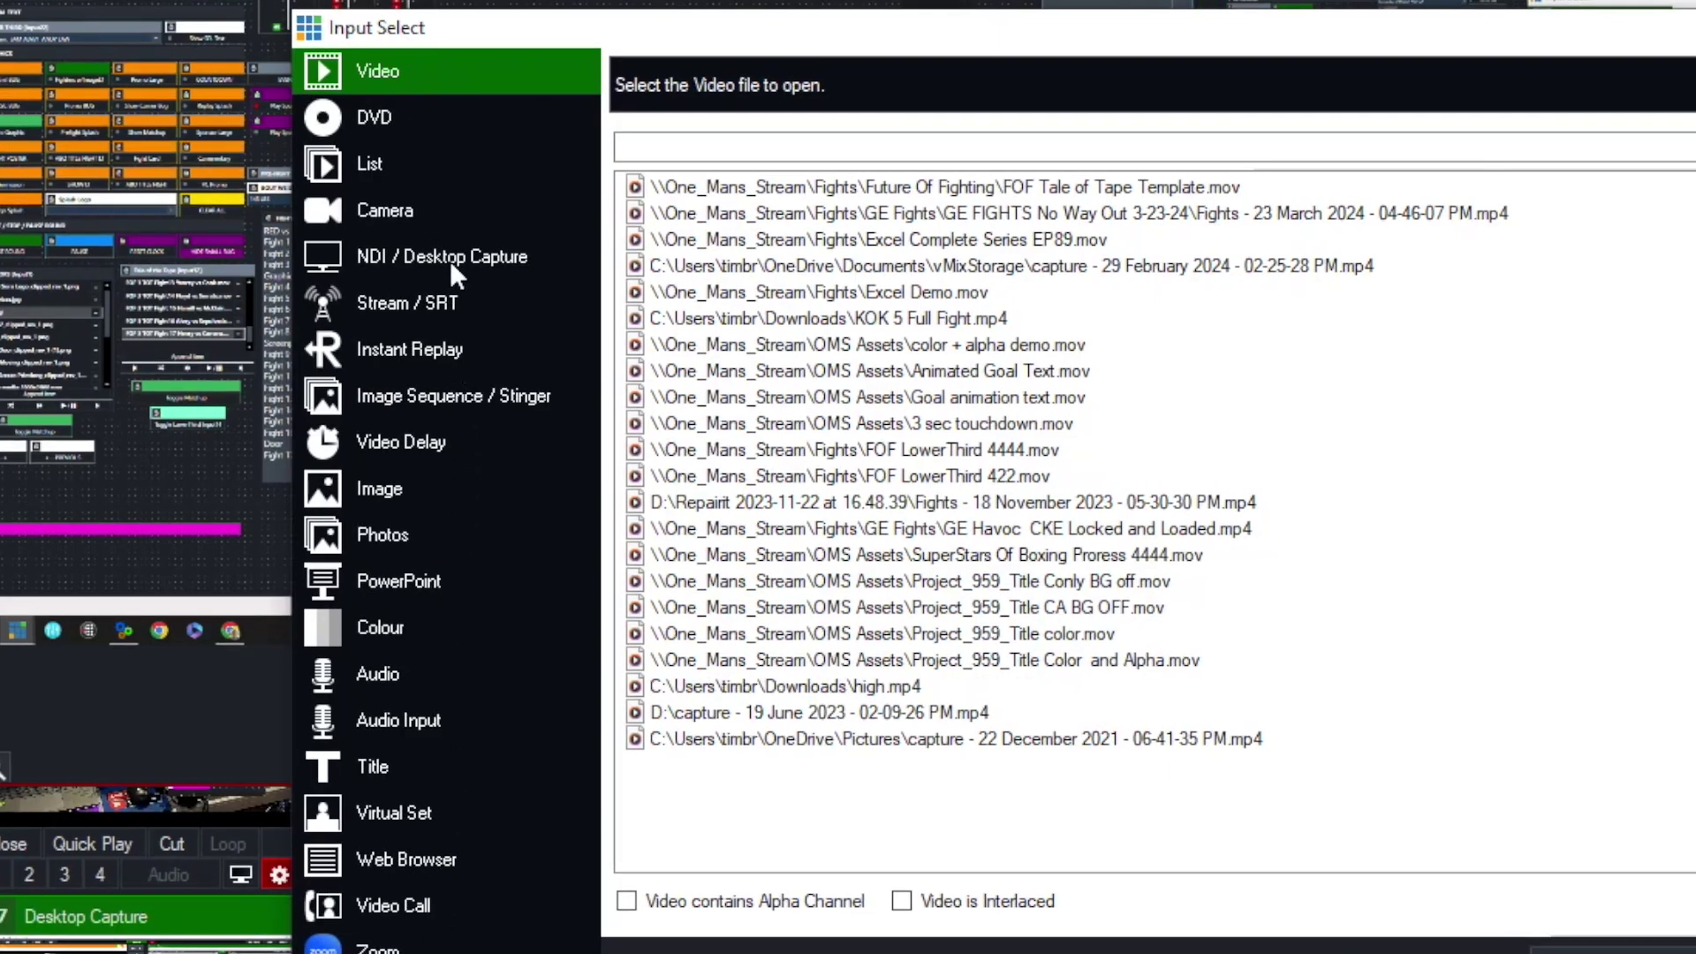
pyautogui.click(363, 162)
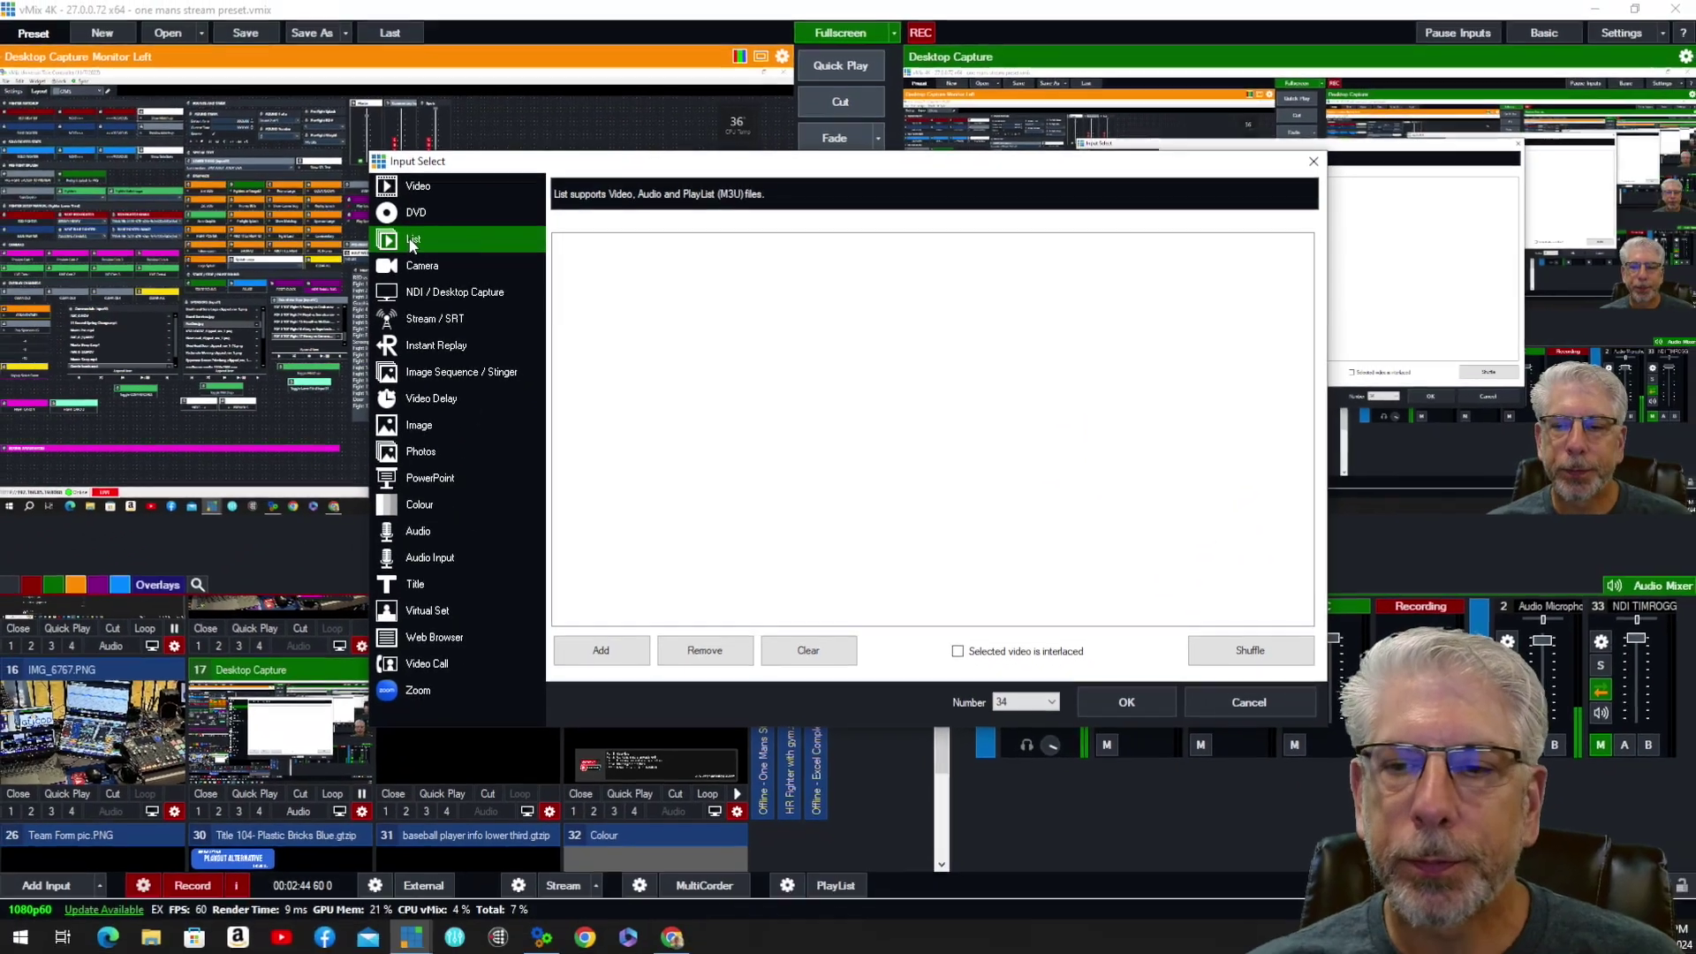
pyautogui.click(1135, 707)
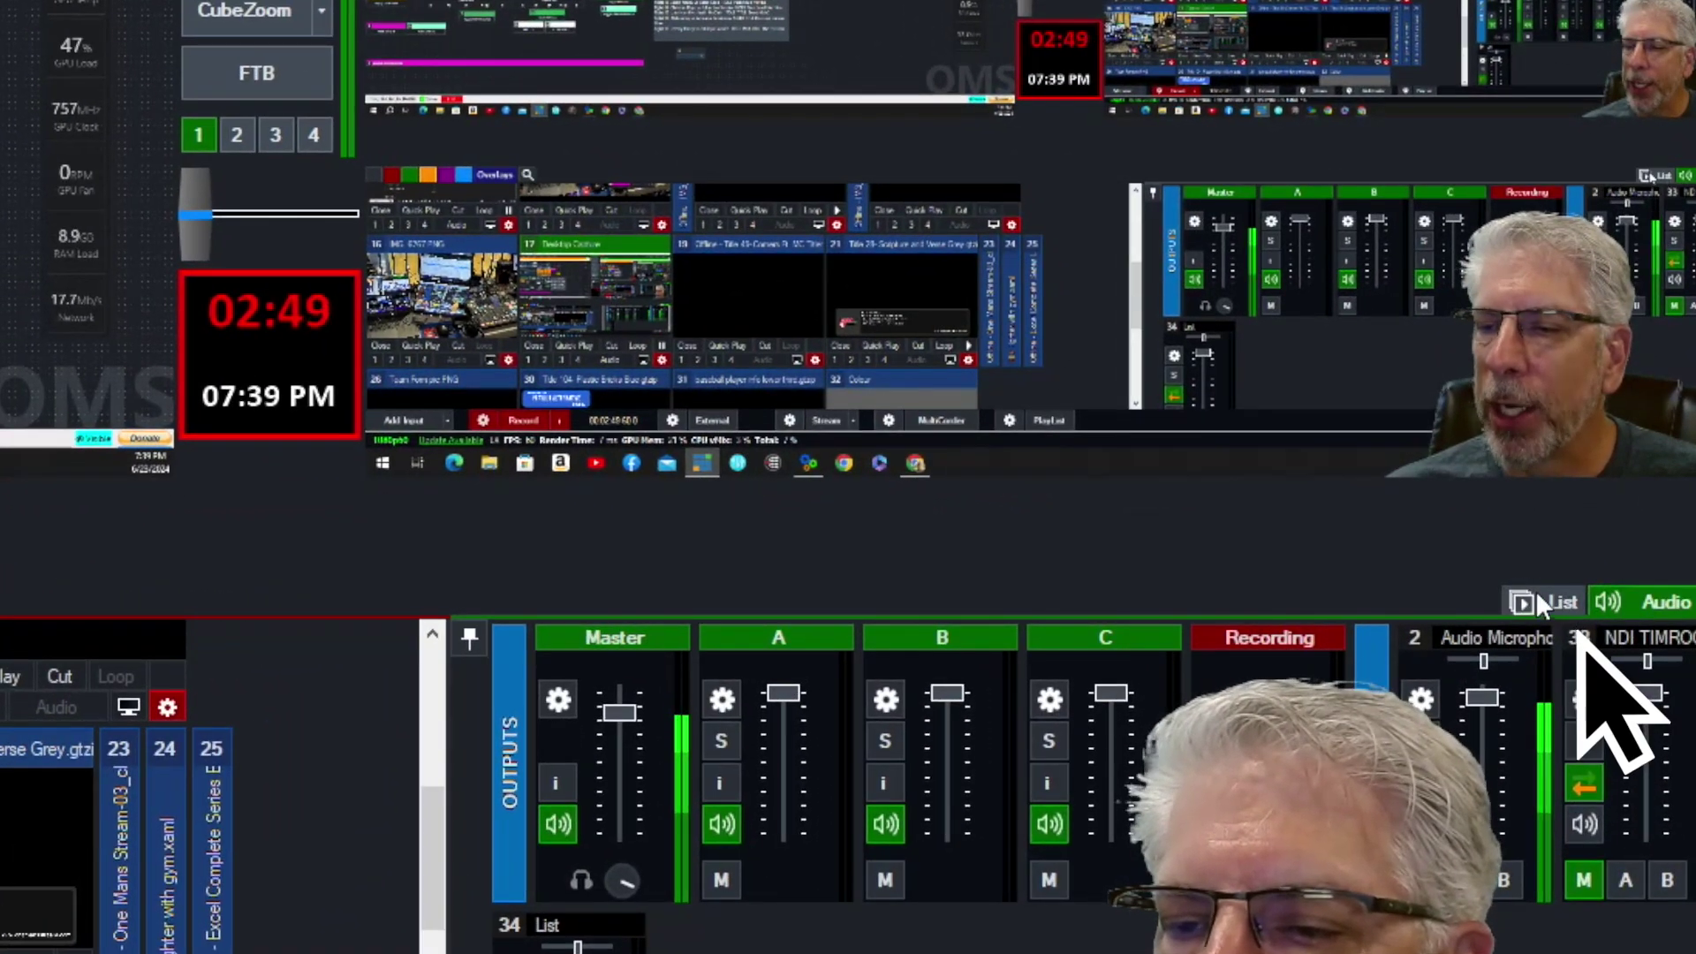
pyautogui.click(1555, 601)
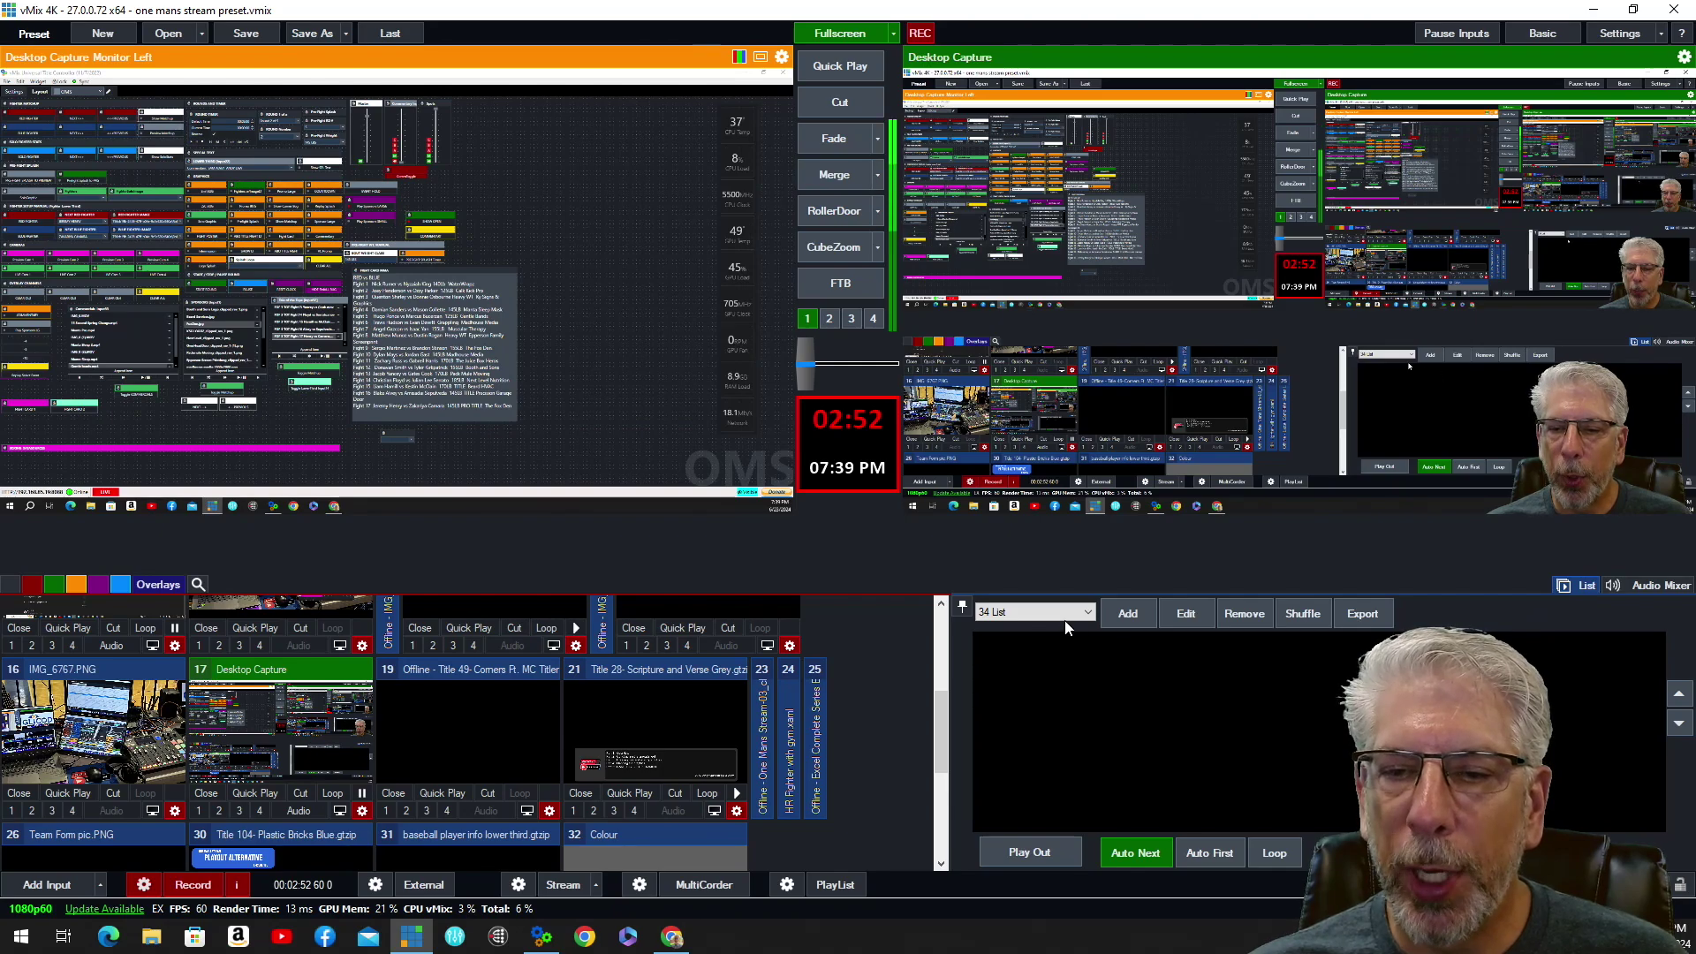
pyautogui.click(1088, 613)
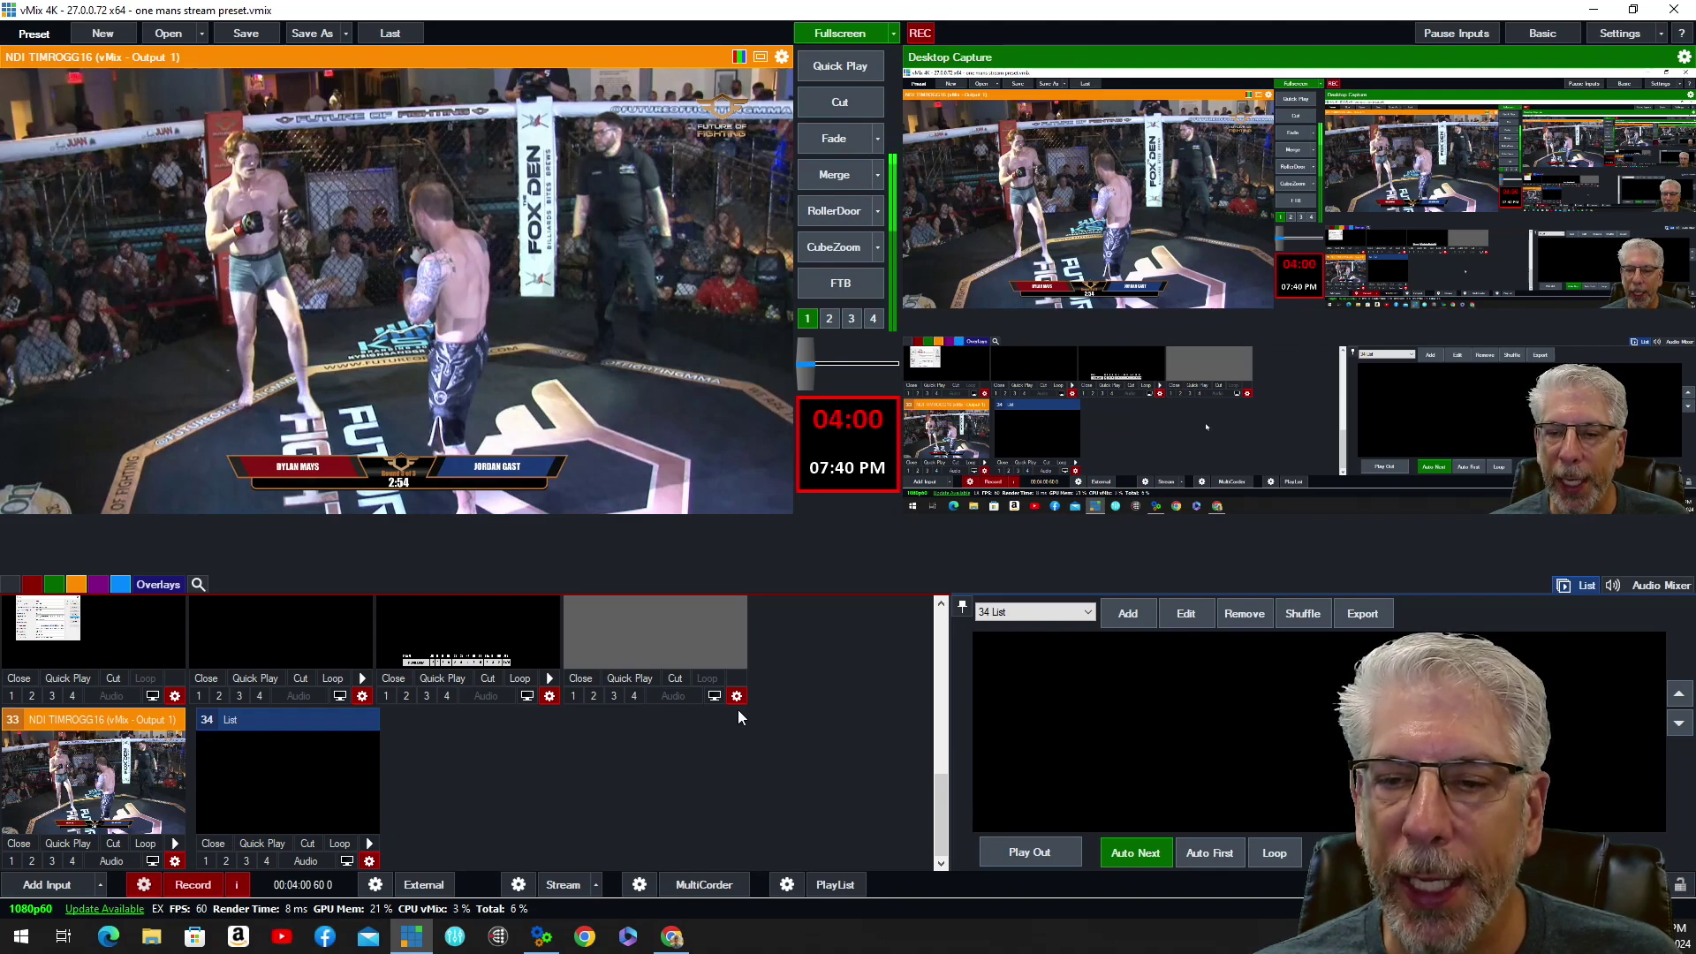
# - Add FOF 3 Fight 9 Martinez vs Stinson through Fight 14 Floyd vs Serrato to List 34
pyautogui.click(1129, 613)
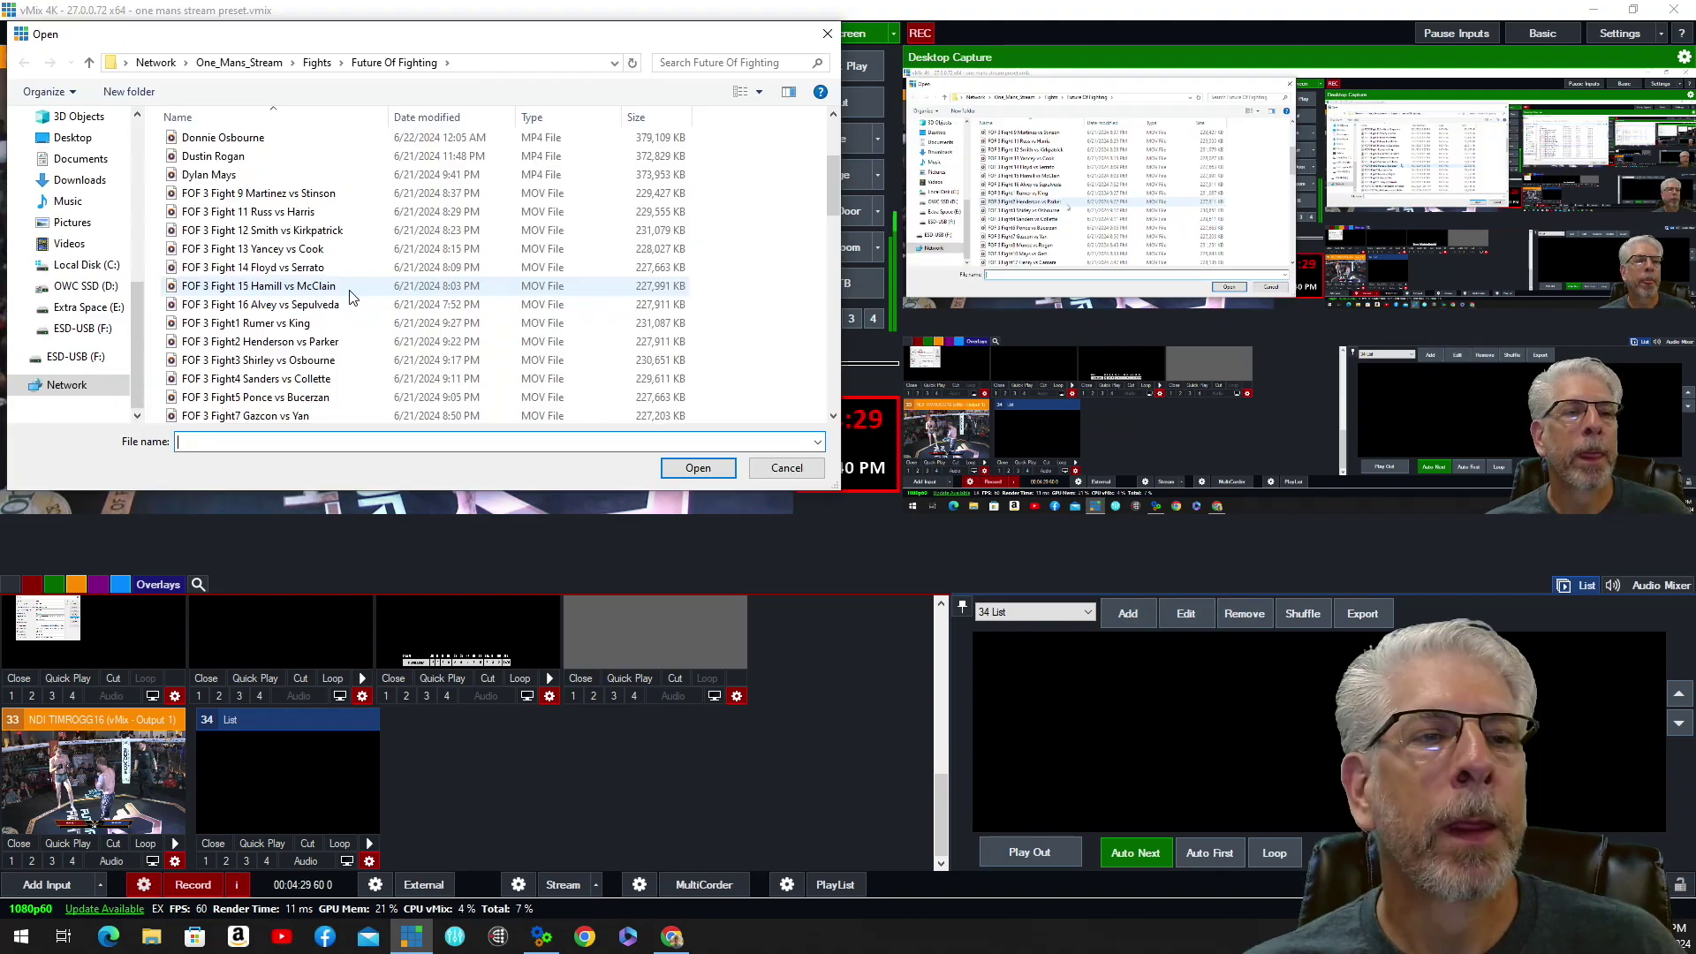
pyautogui.scroll(1, 348, 296)
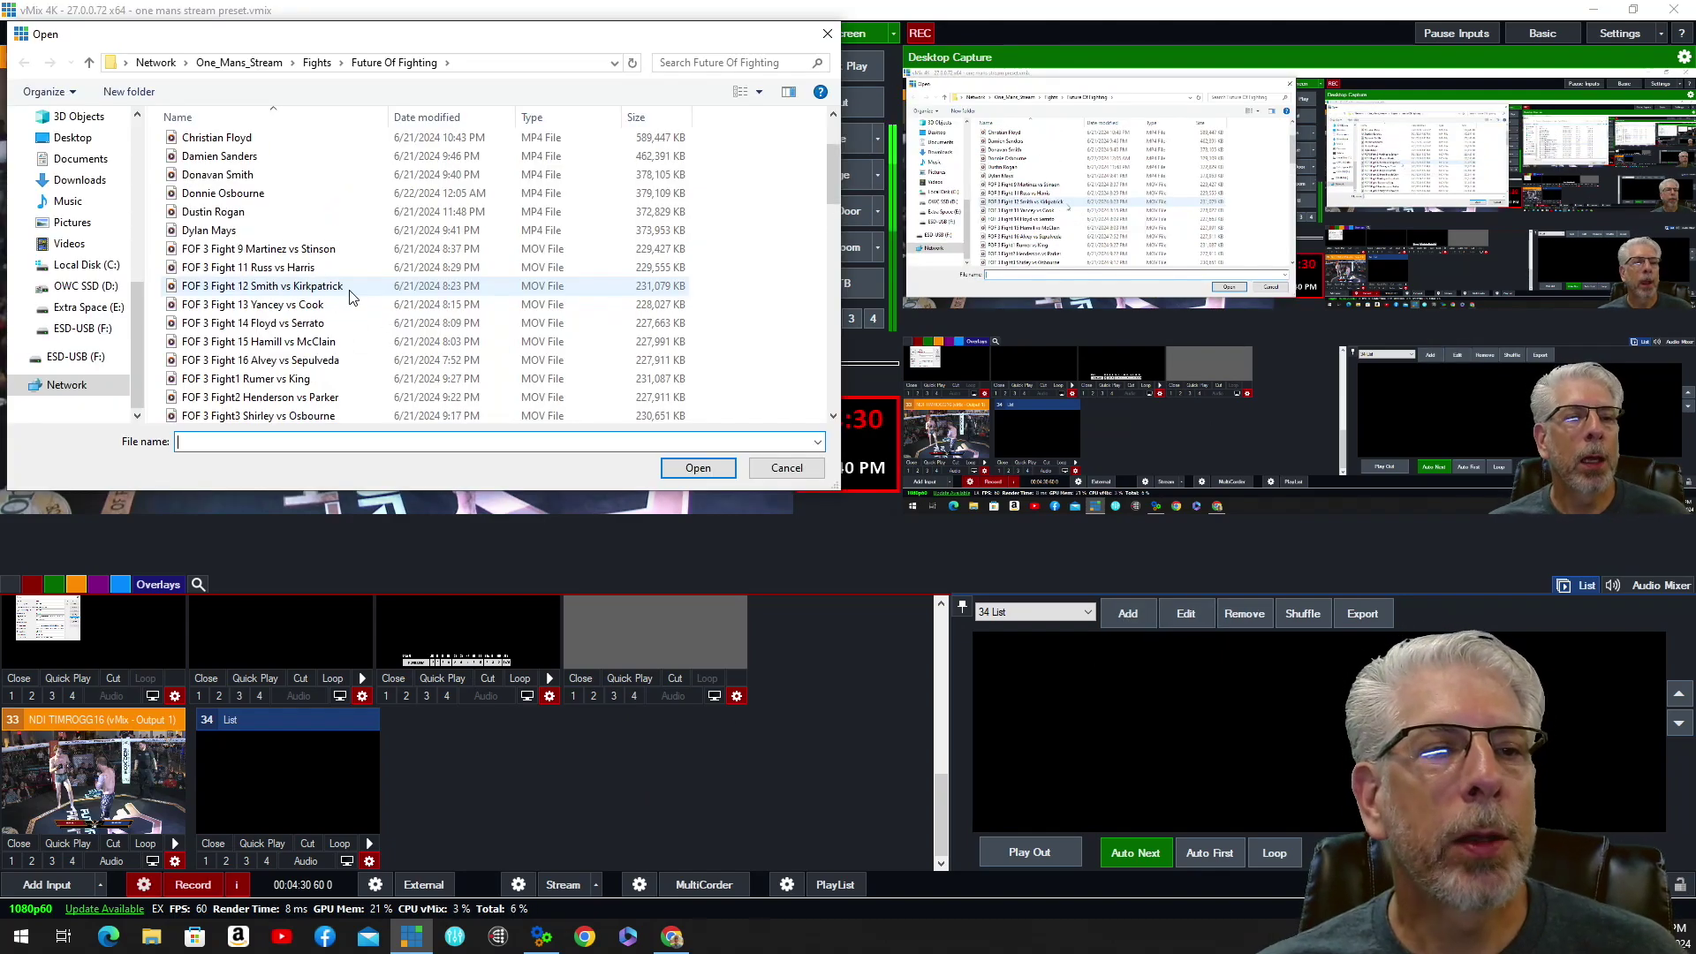
pyautogui.click(311, 250)
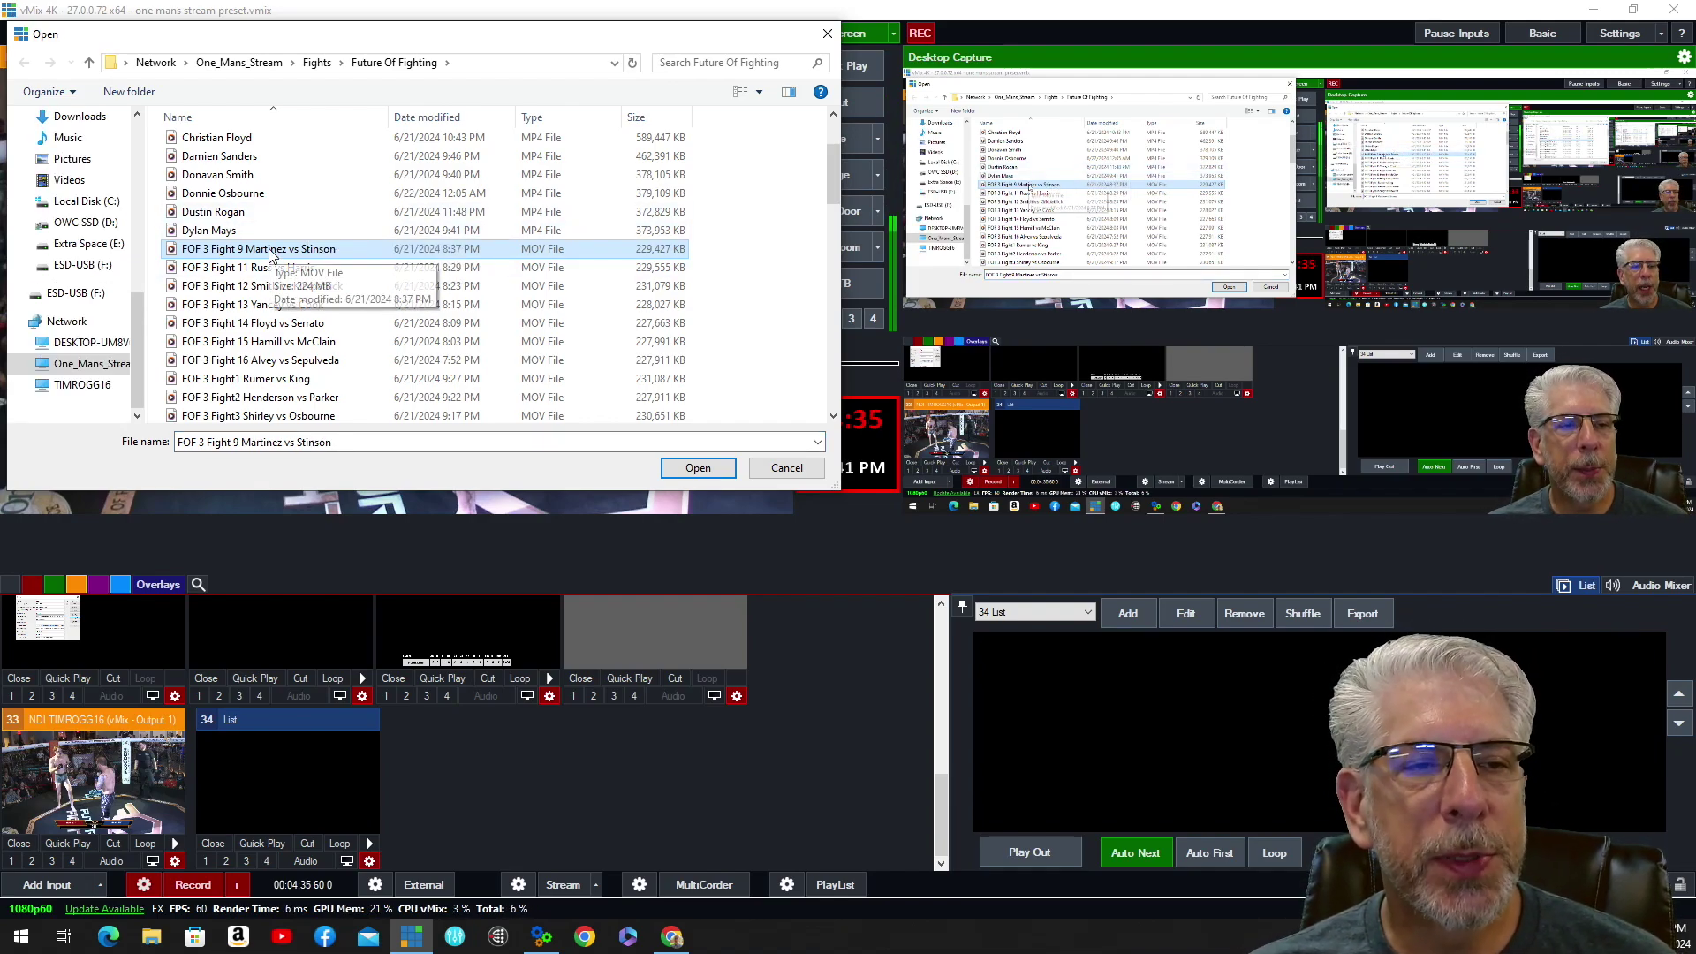
pyautogui.keyDown('shift'); pyautogui.click(219, 323); pyautogui.keyUp('shift')
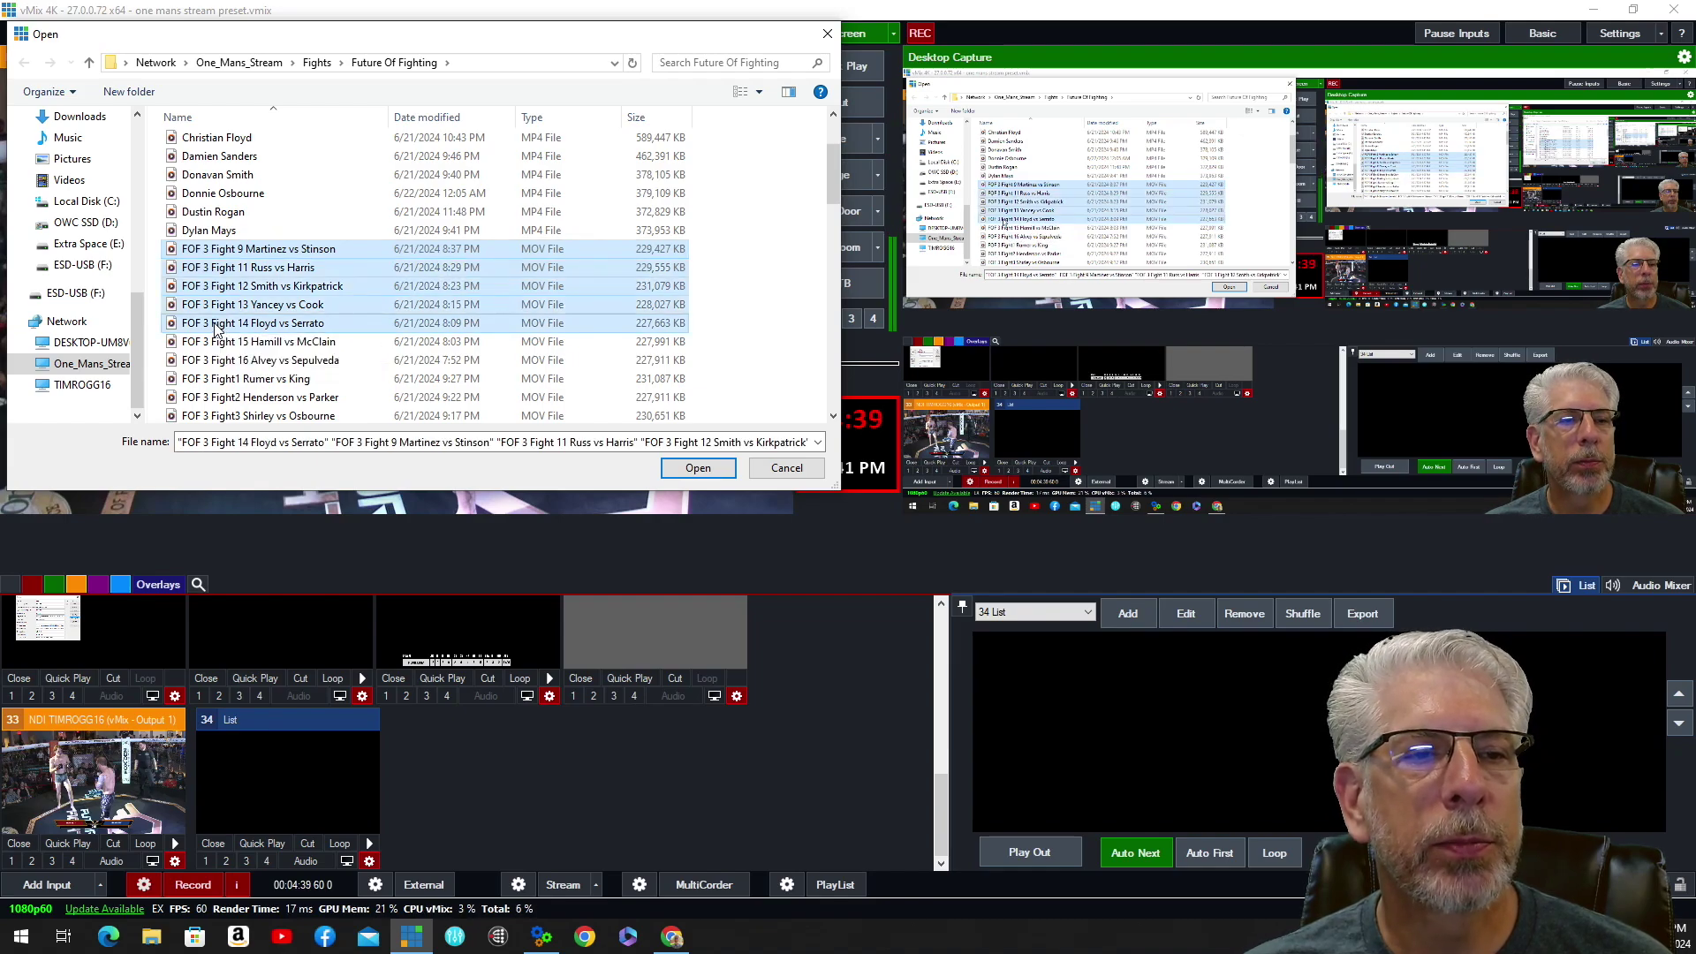
pyautogui.click(700, 471)
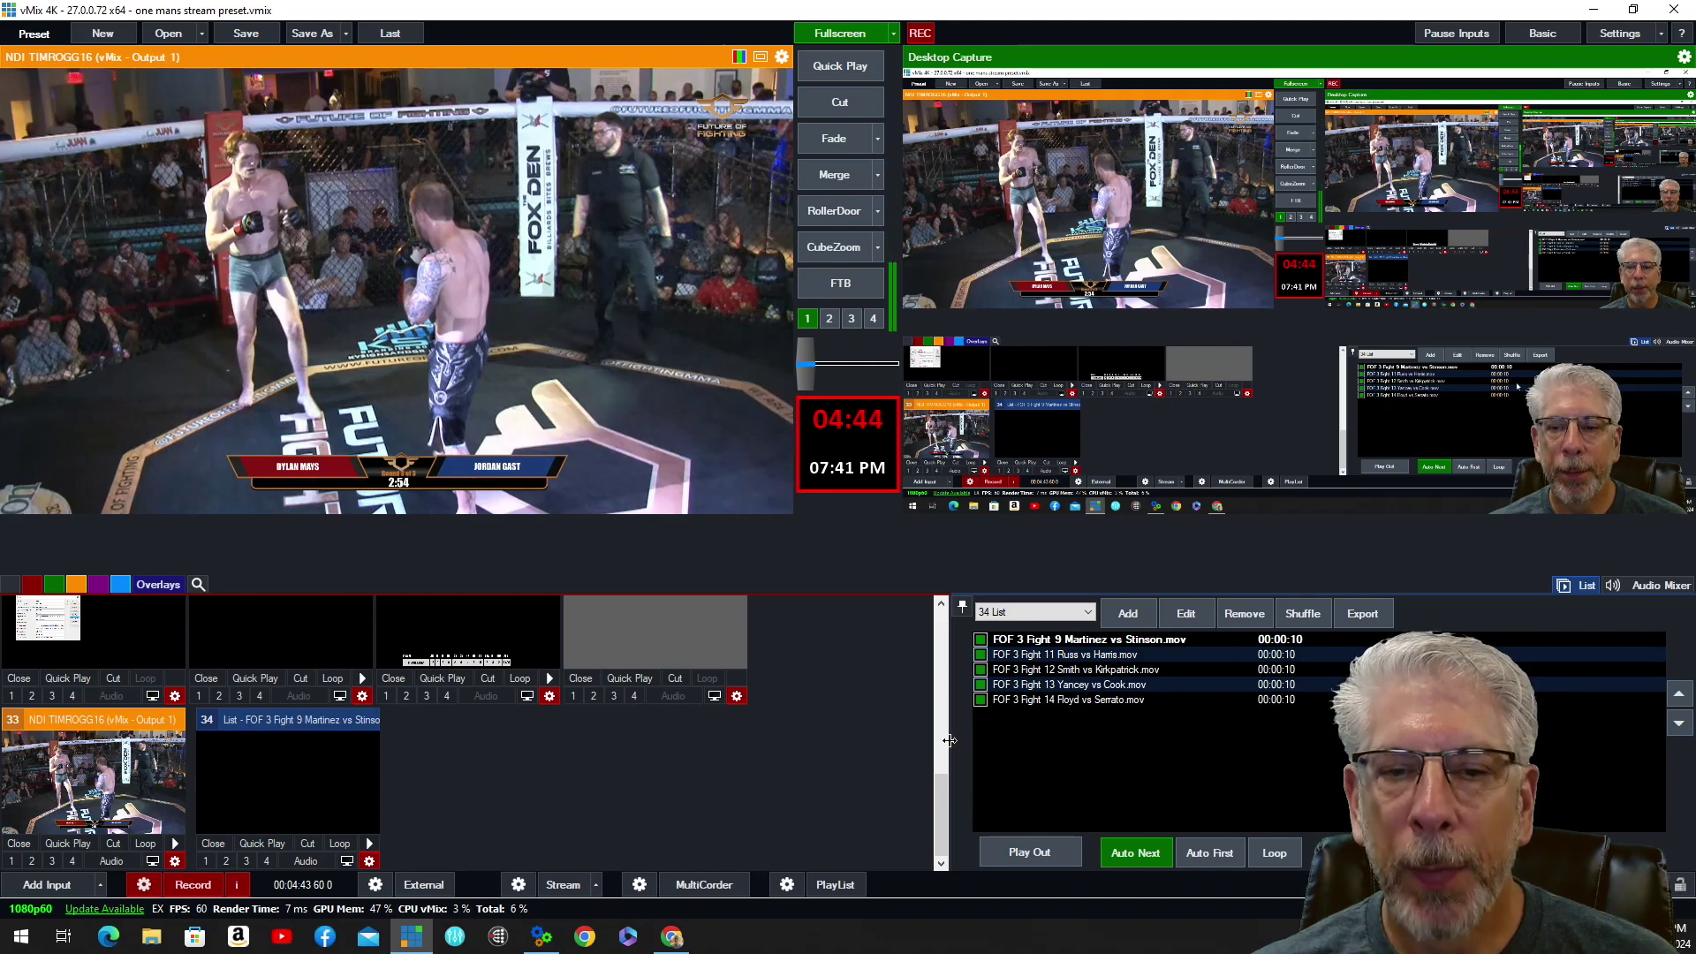
# - Send List input 34 to Preview and play from its first fight video
pyautogui.click(306, 772)
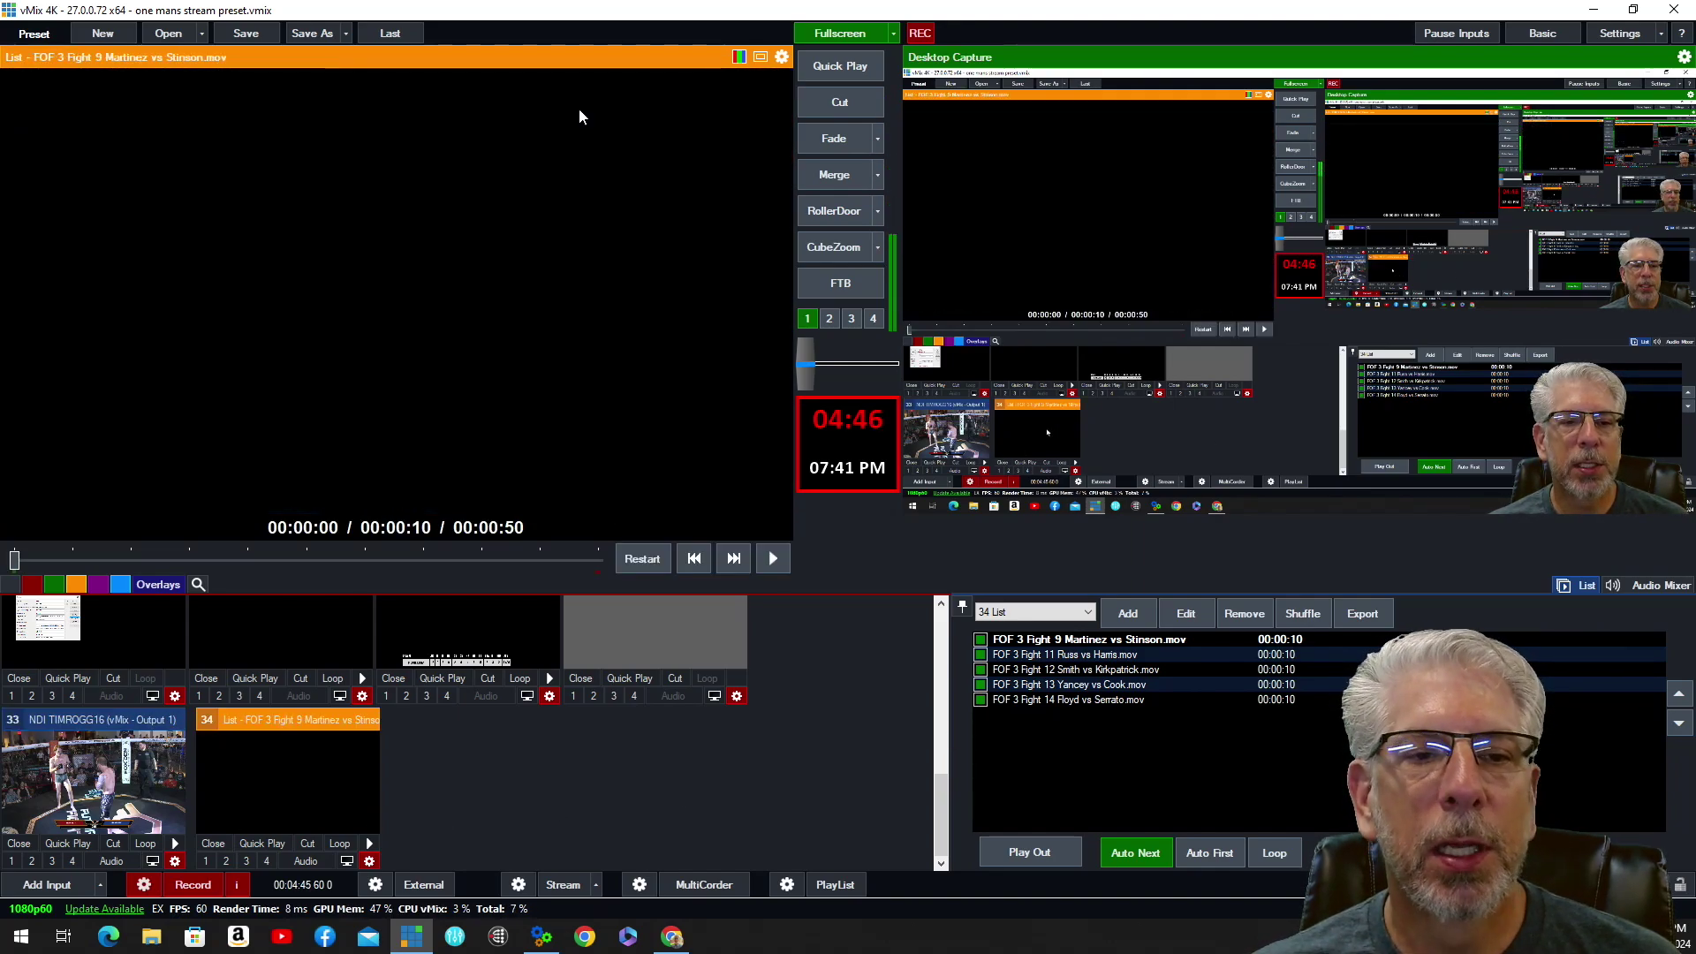
pyautogui.click(1060, 639)
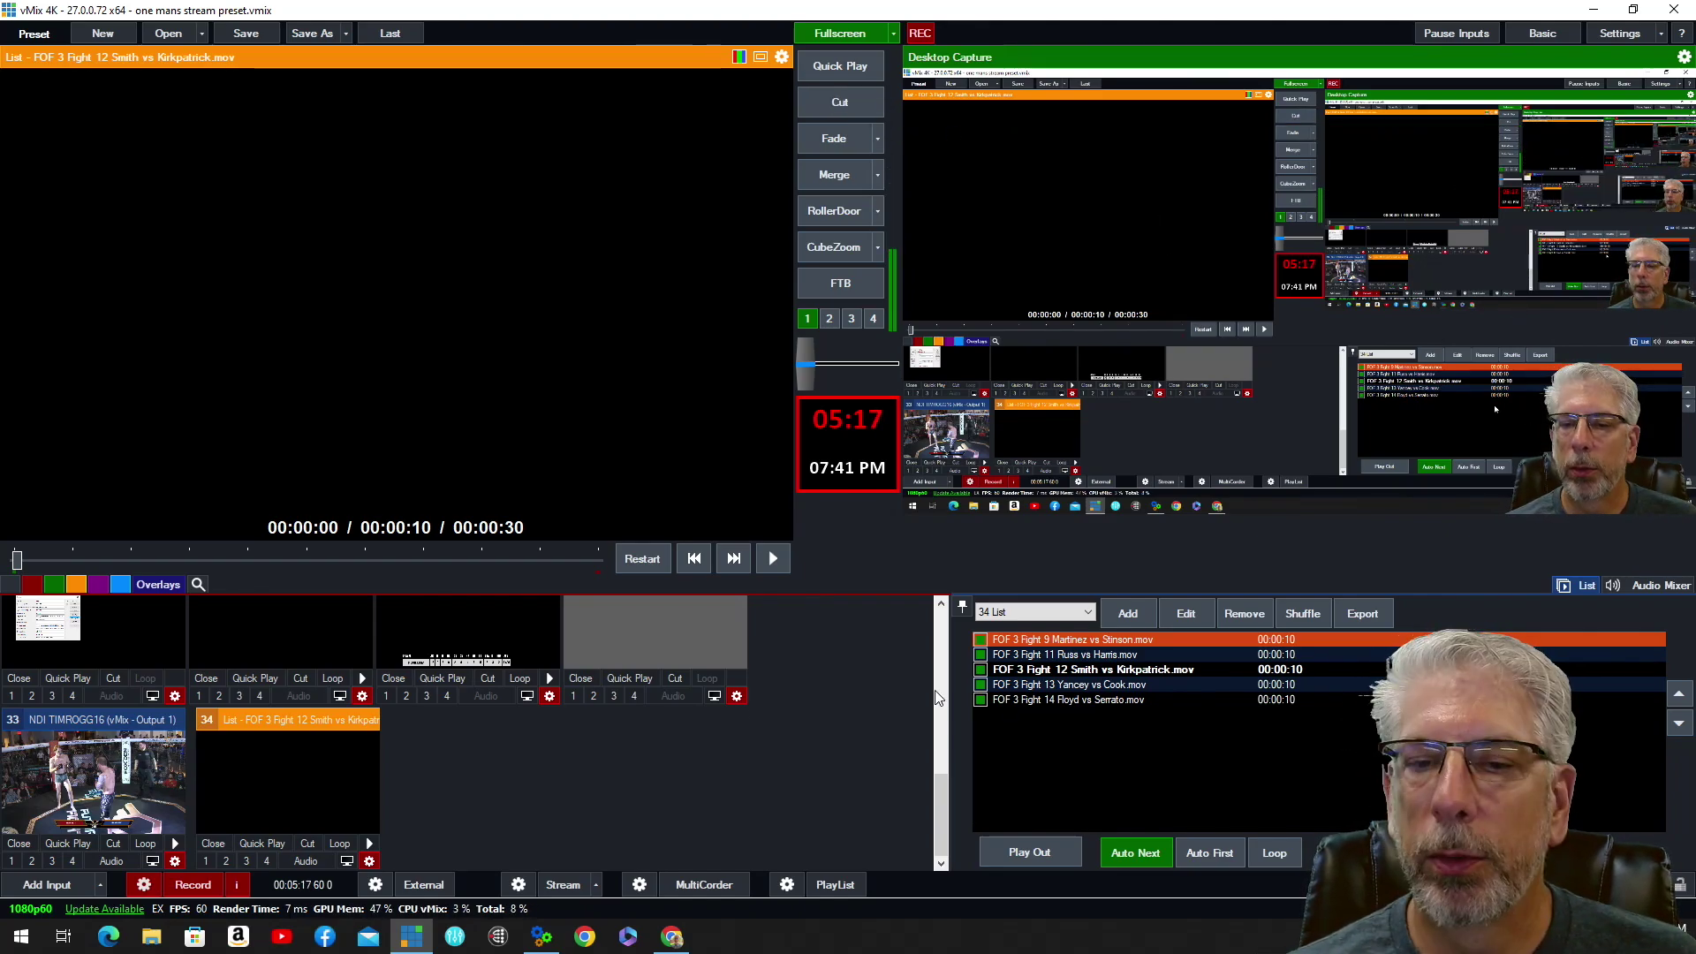
pyautogui.scroll(5, 342, 712)
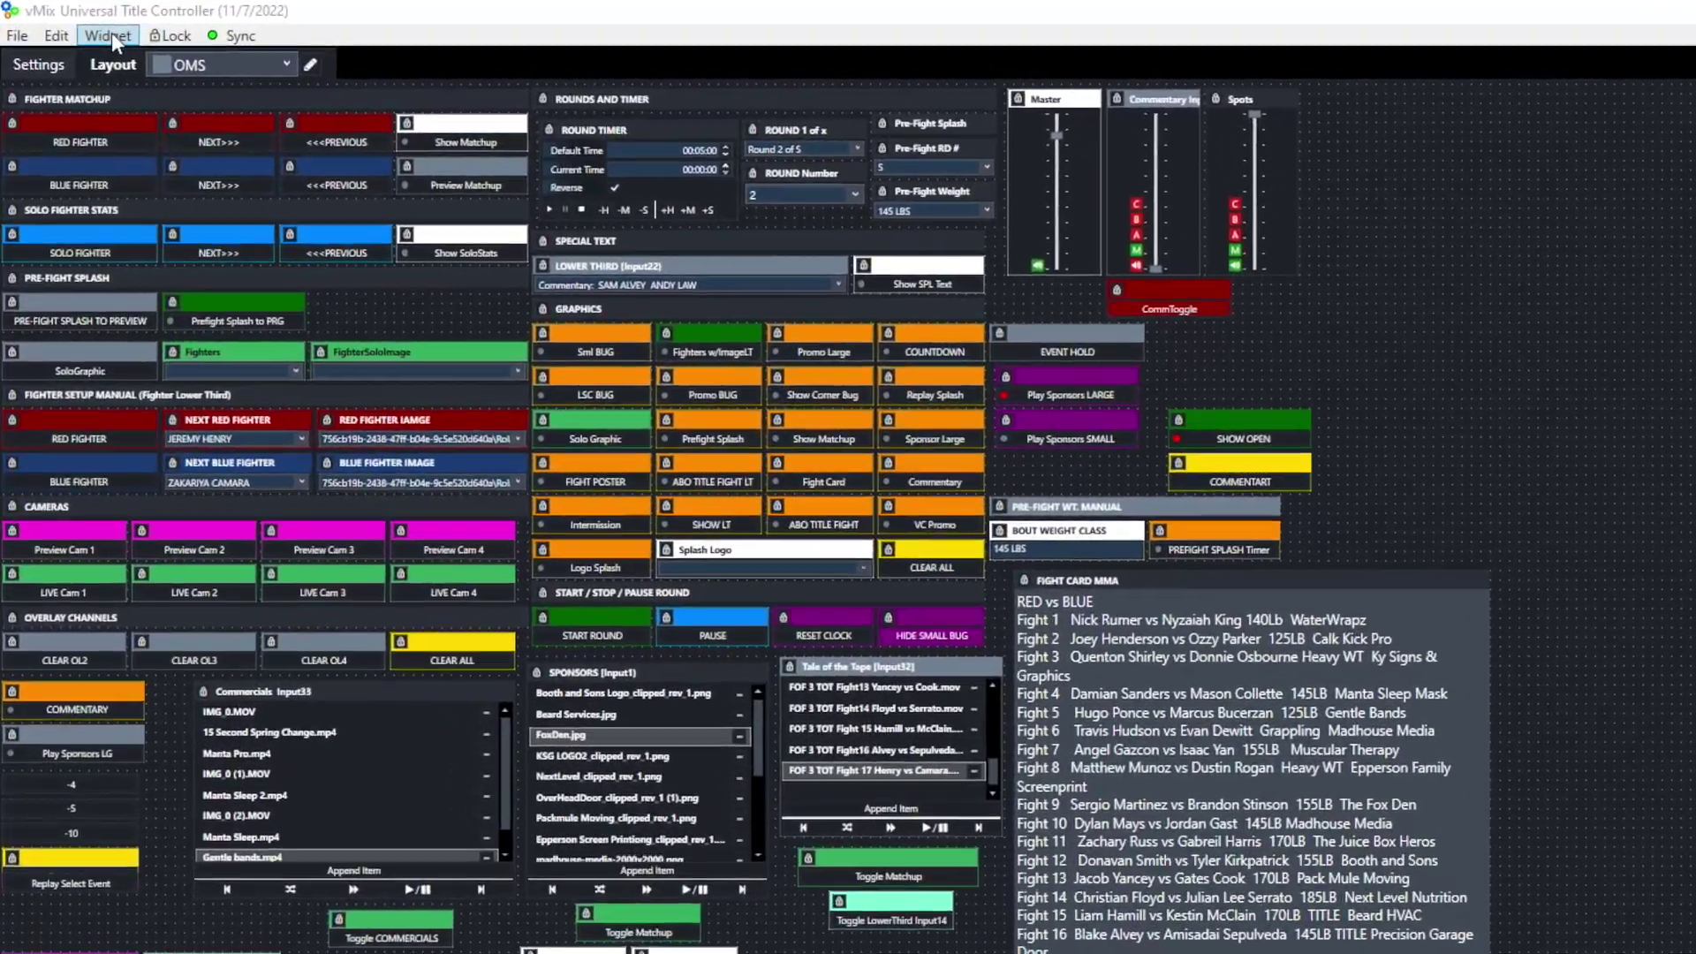
# - Place a new Playlist widget at the layout's top right and name it MOTION TEMPLATES
pyautogui.click(110, 36)
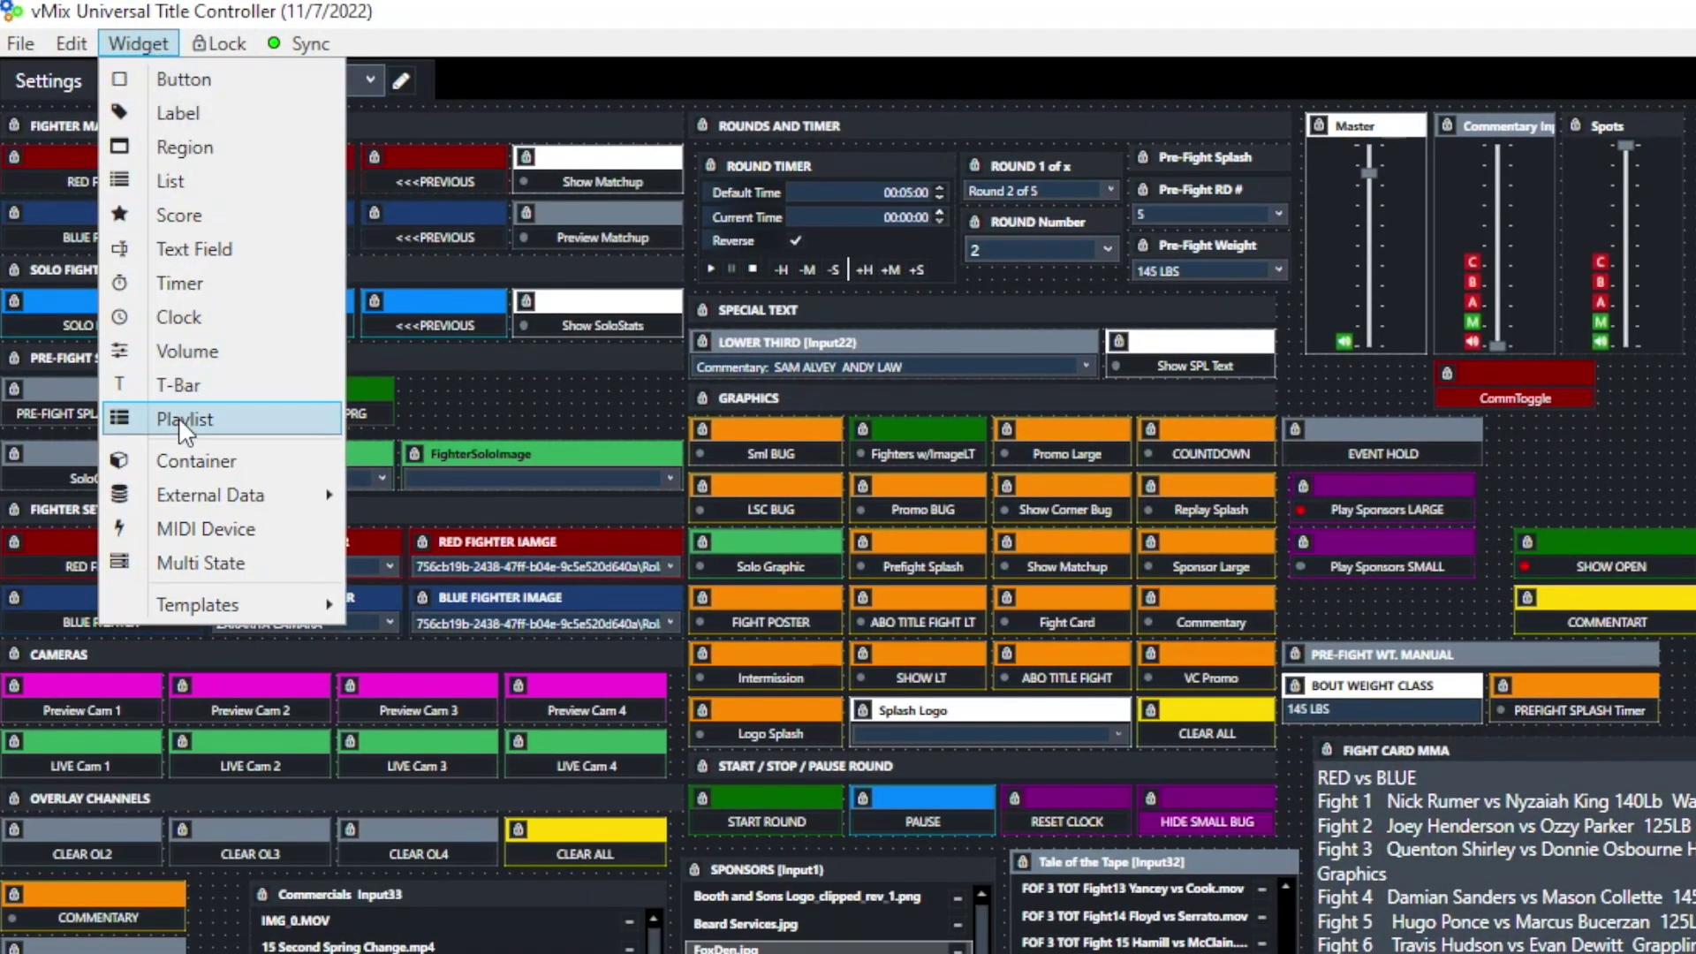
pyautogui.click(179, 417)
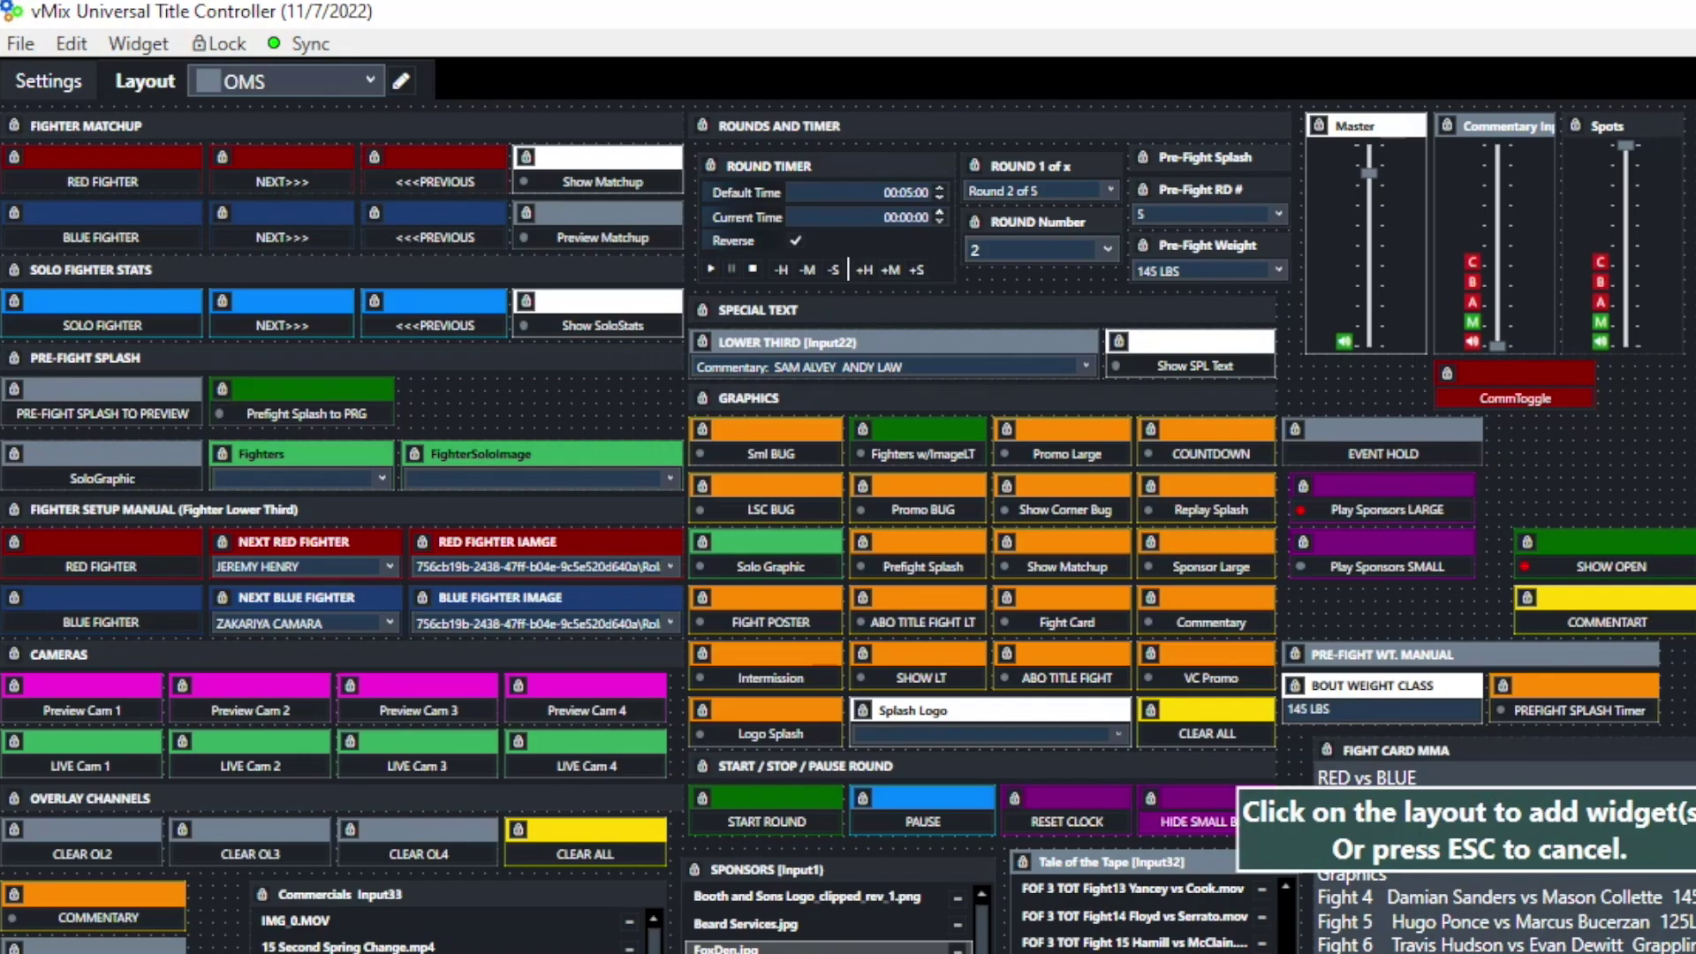
pyautogui.click(1688, 141)
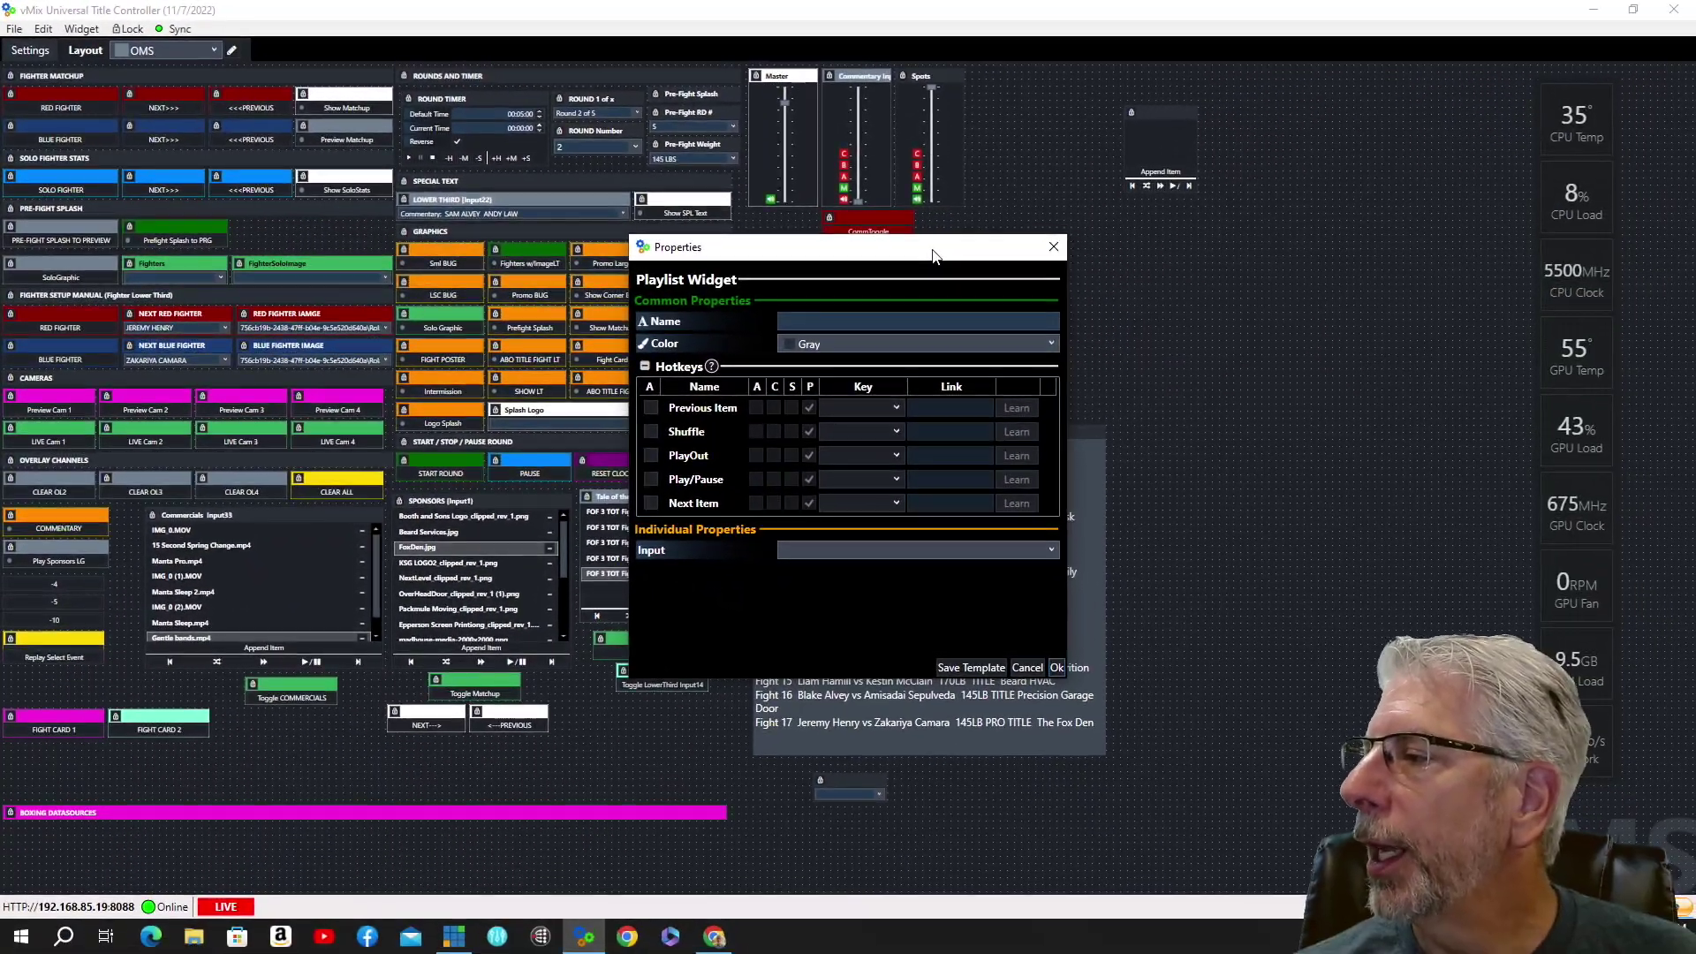
pyautogui.click(799, 323)
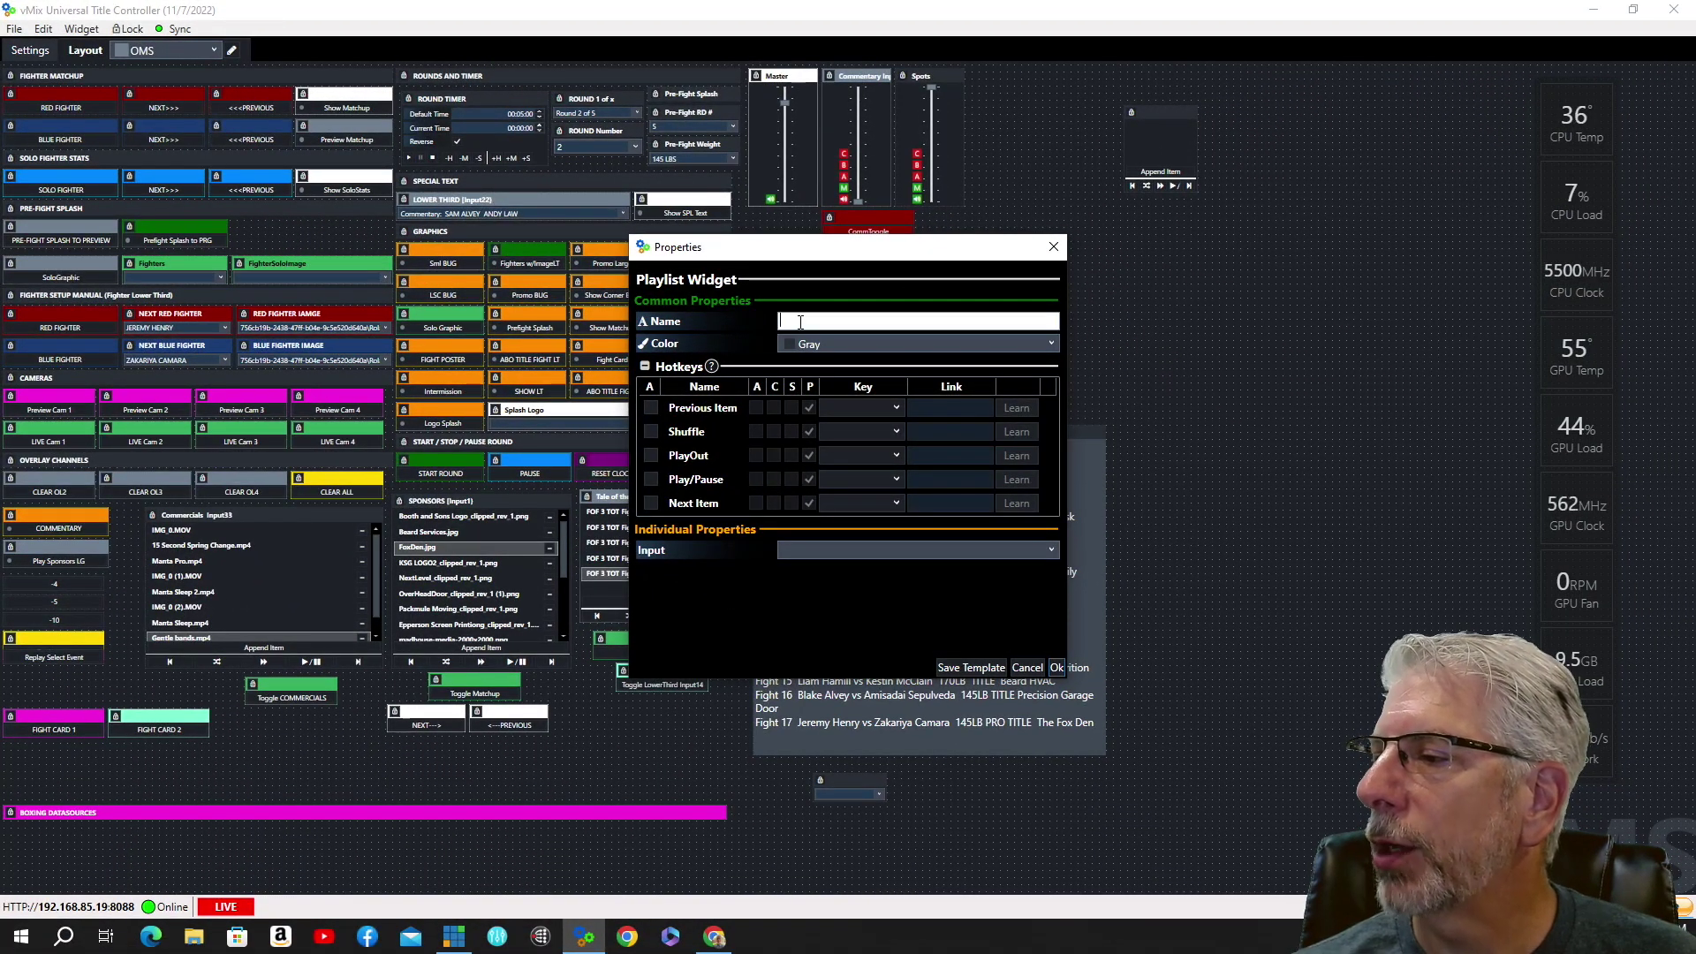
pyautogui.write('MOTION TEMPL:ATE')
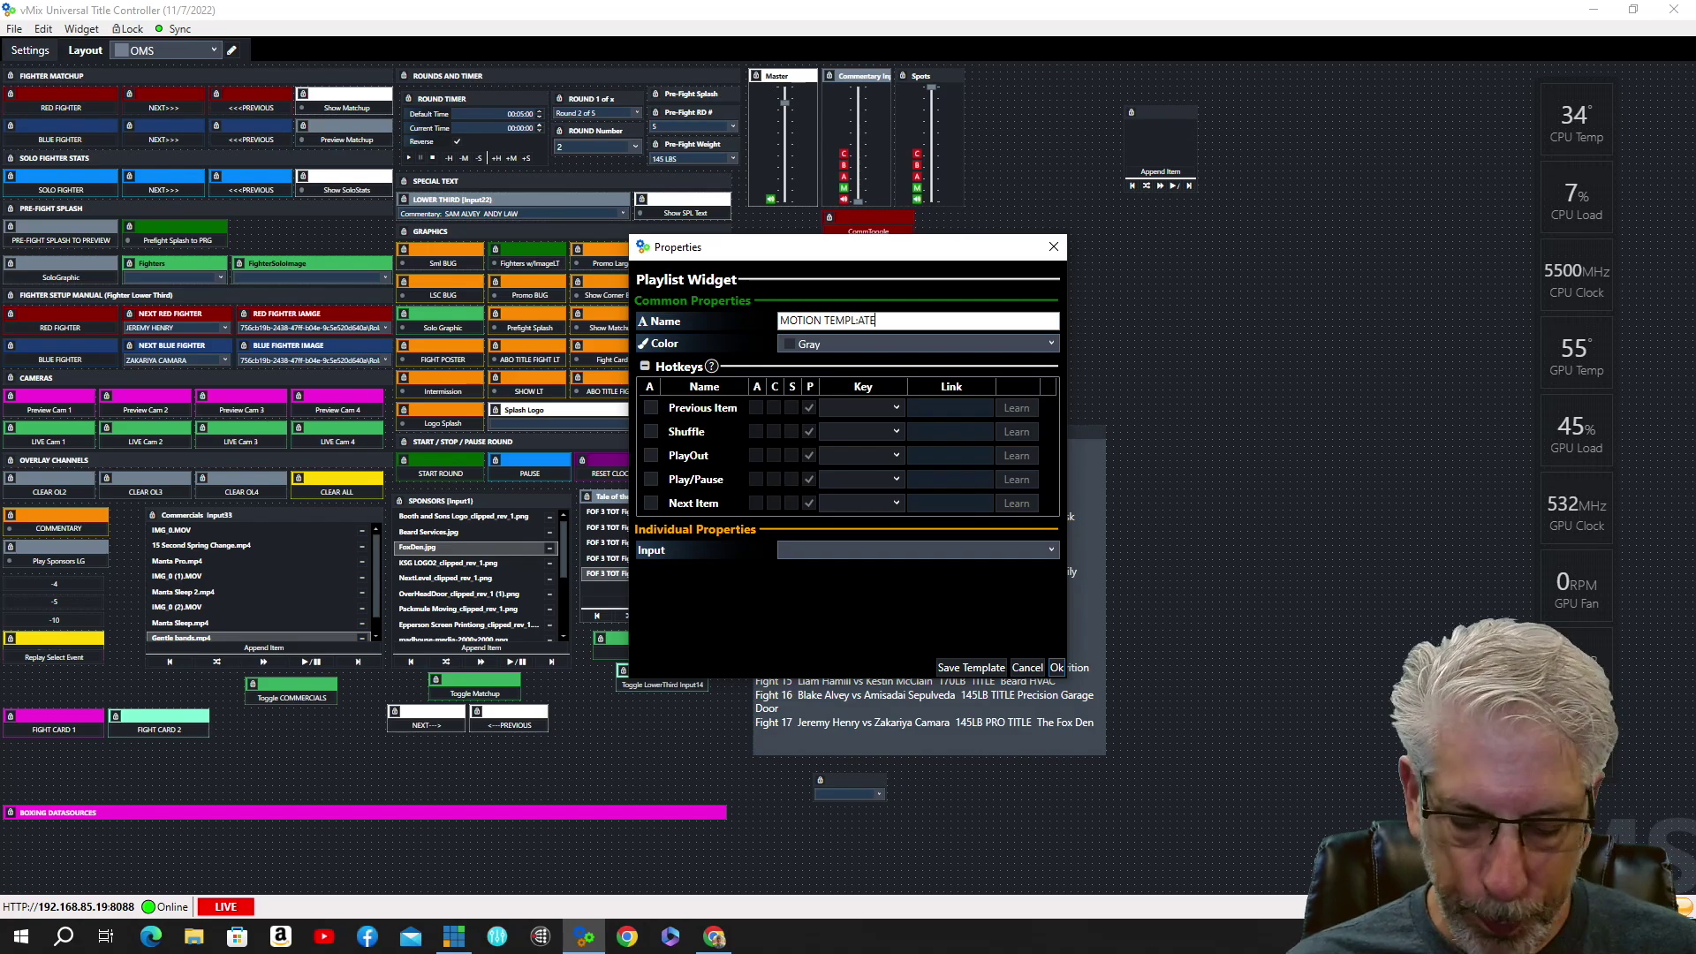
pyautogui.write('S')
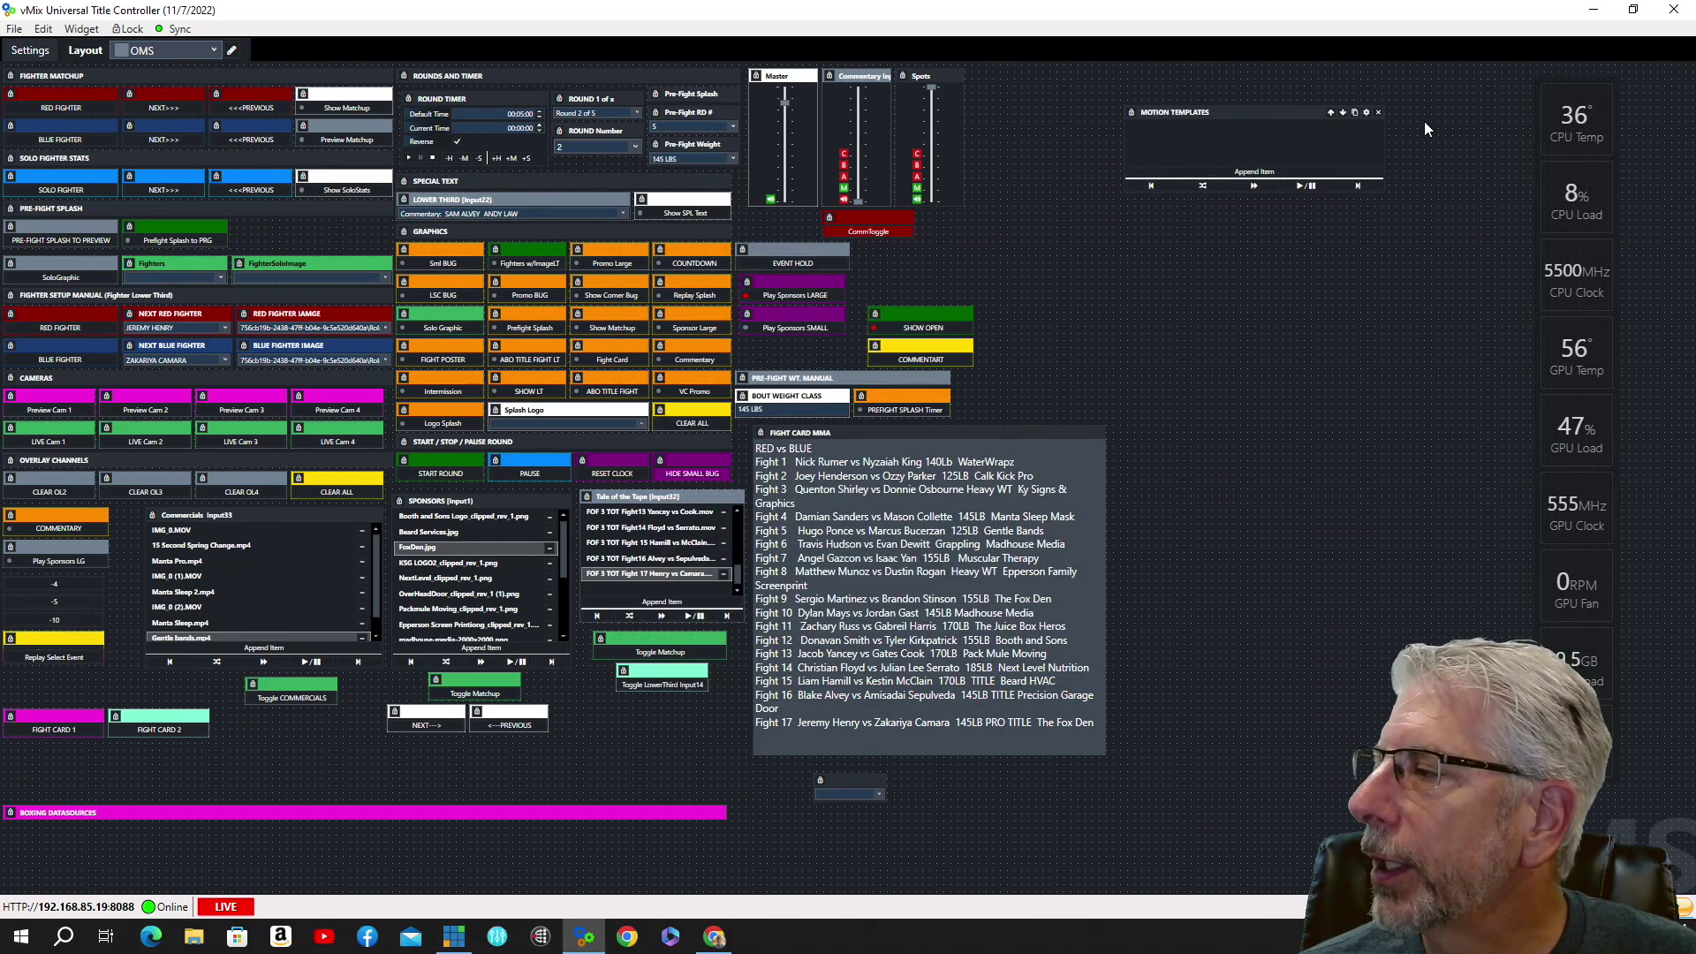
# - Review the MOTION TEMPLATES widget's input options, close it, and view the IP and port 8088 settings
pyautogui.click(1368, 114)
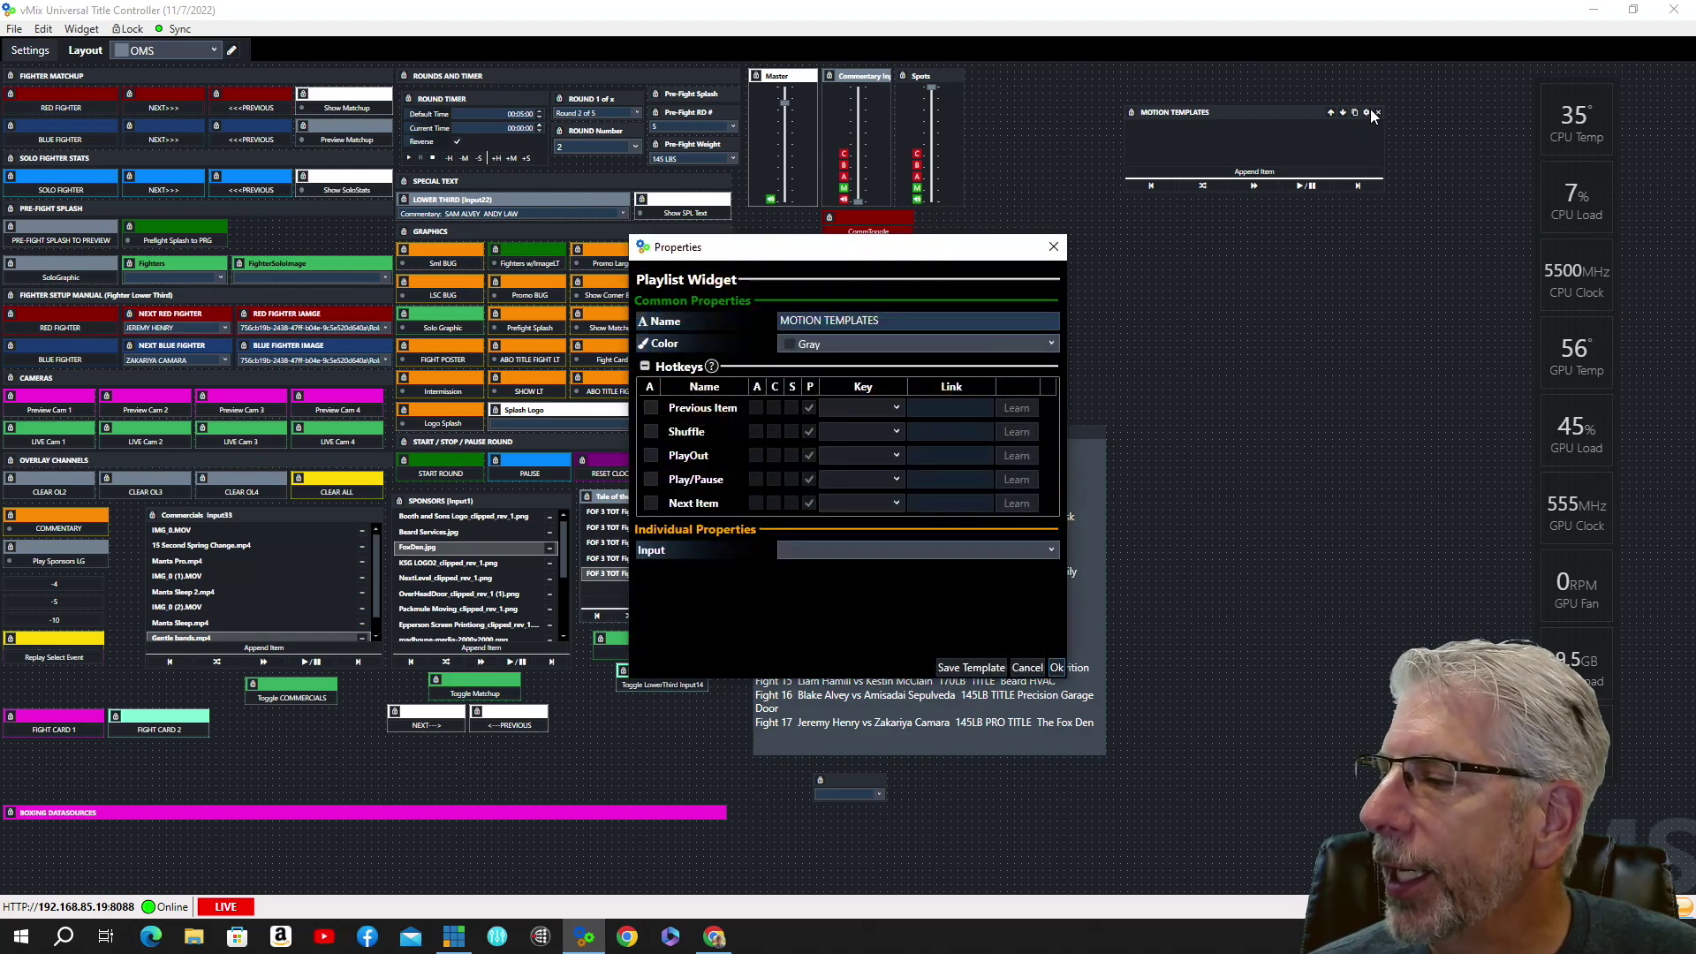
pyautogui.click(1051, 549)
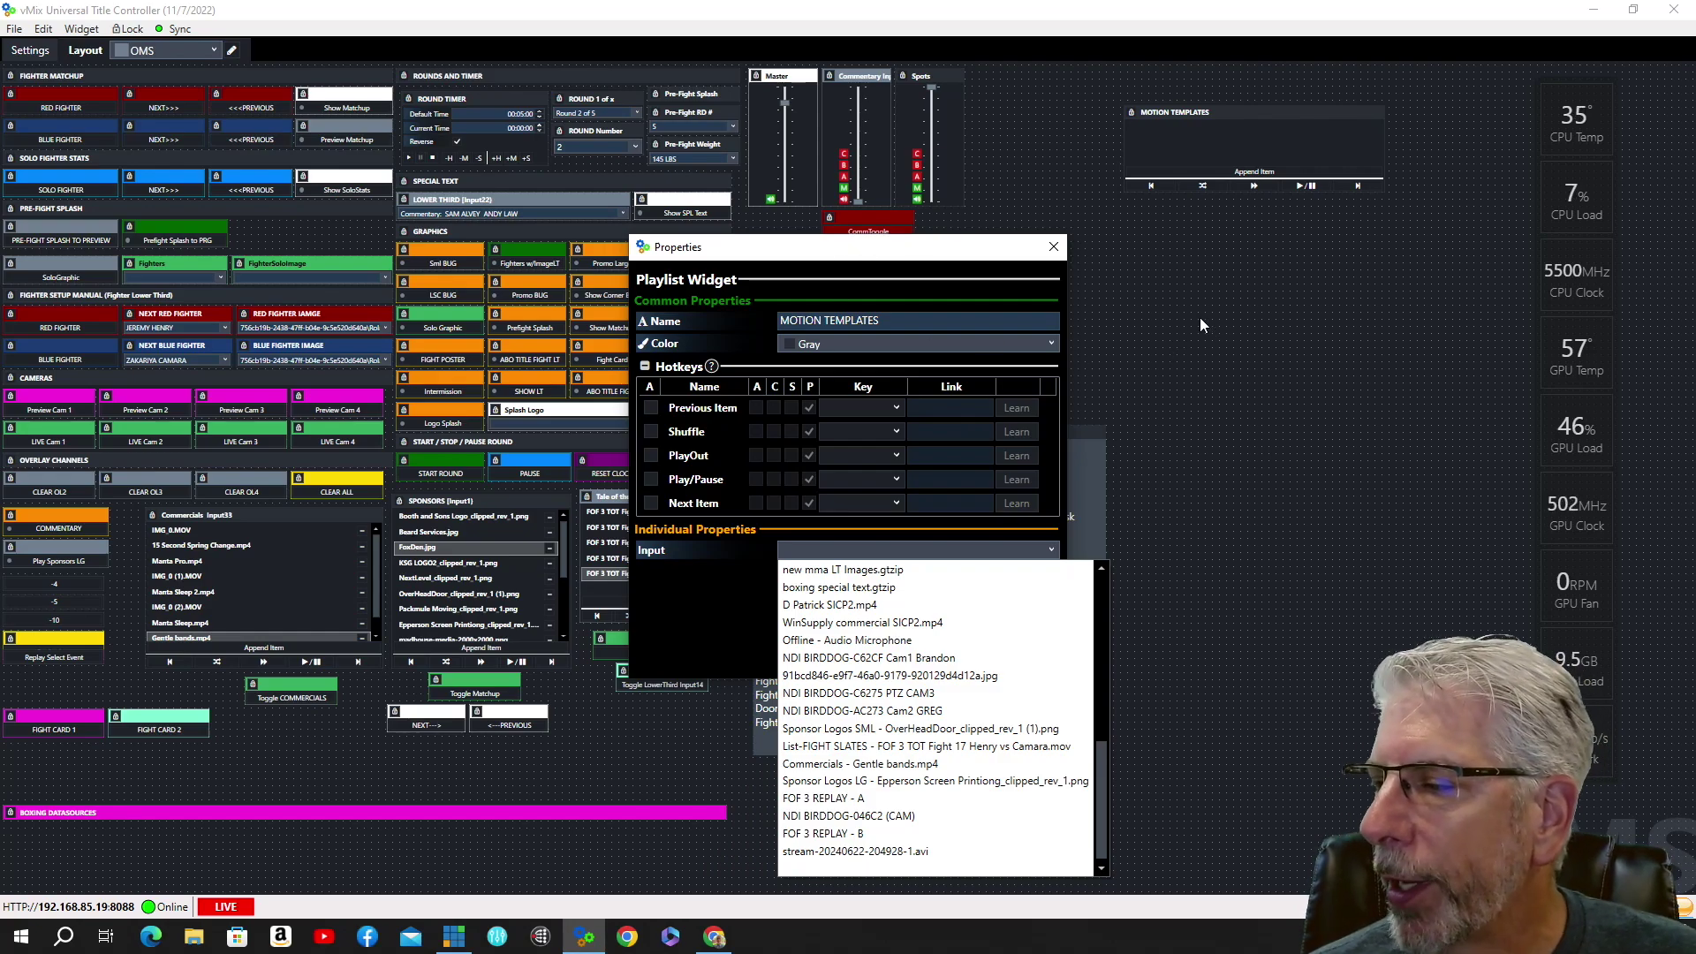
pyautogui.click(1309, 300)
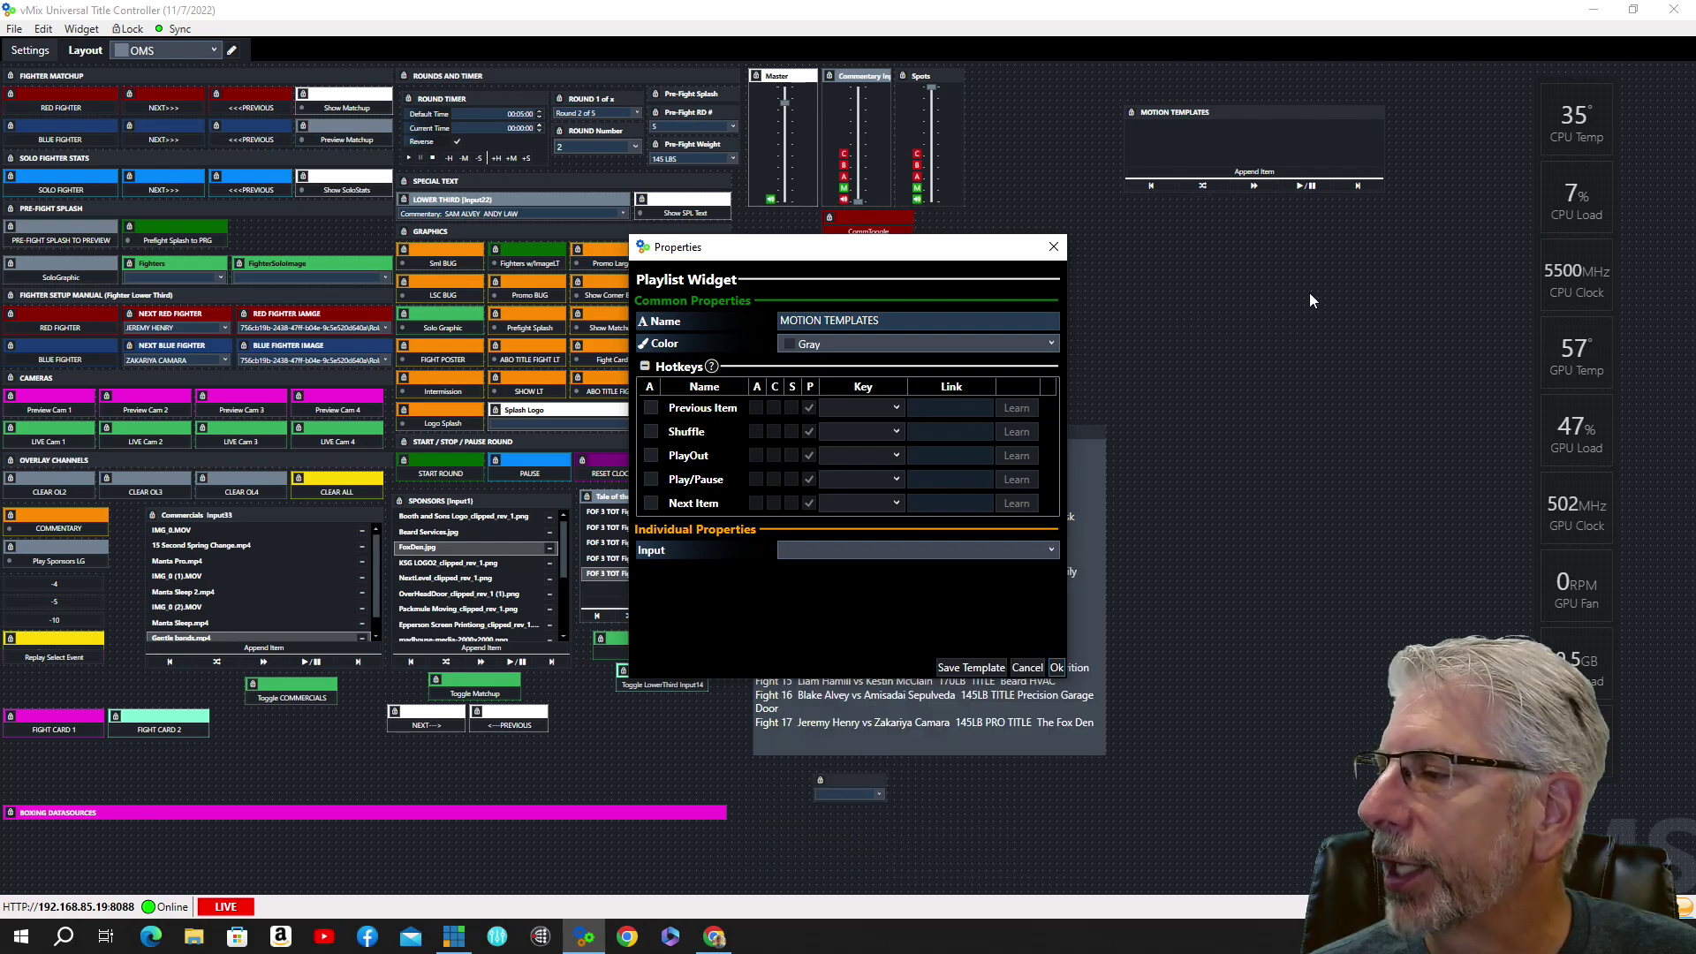
pyautogui.click(1054, 246)
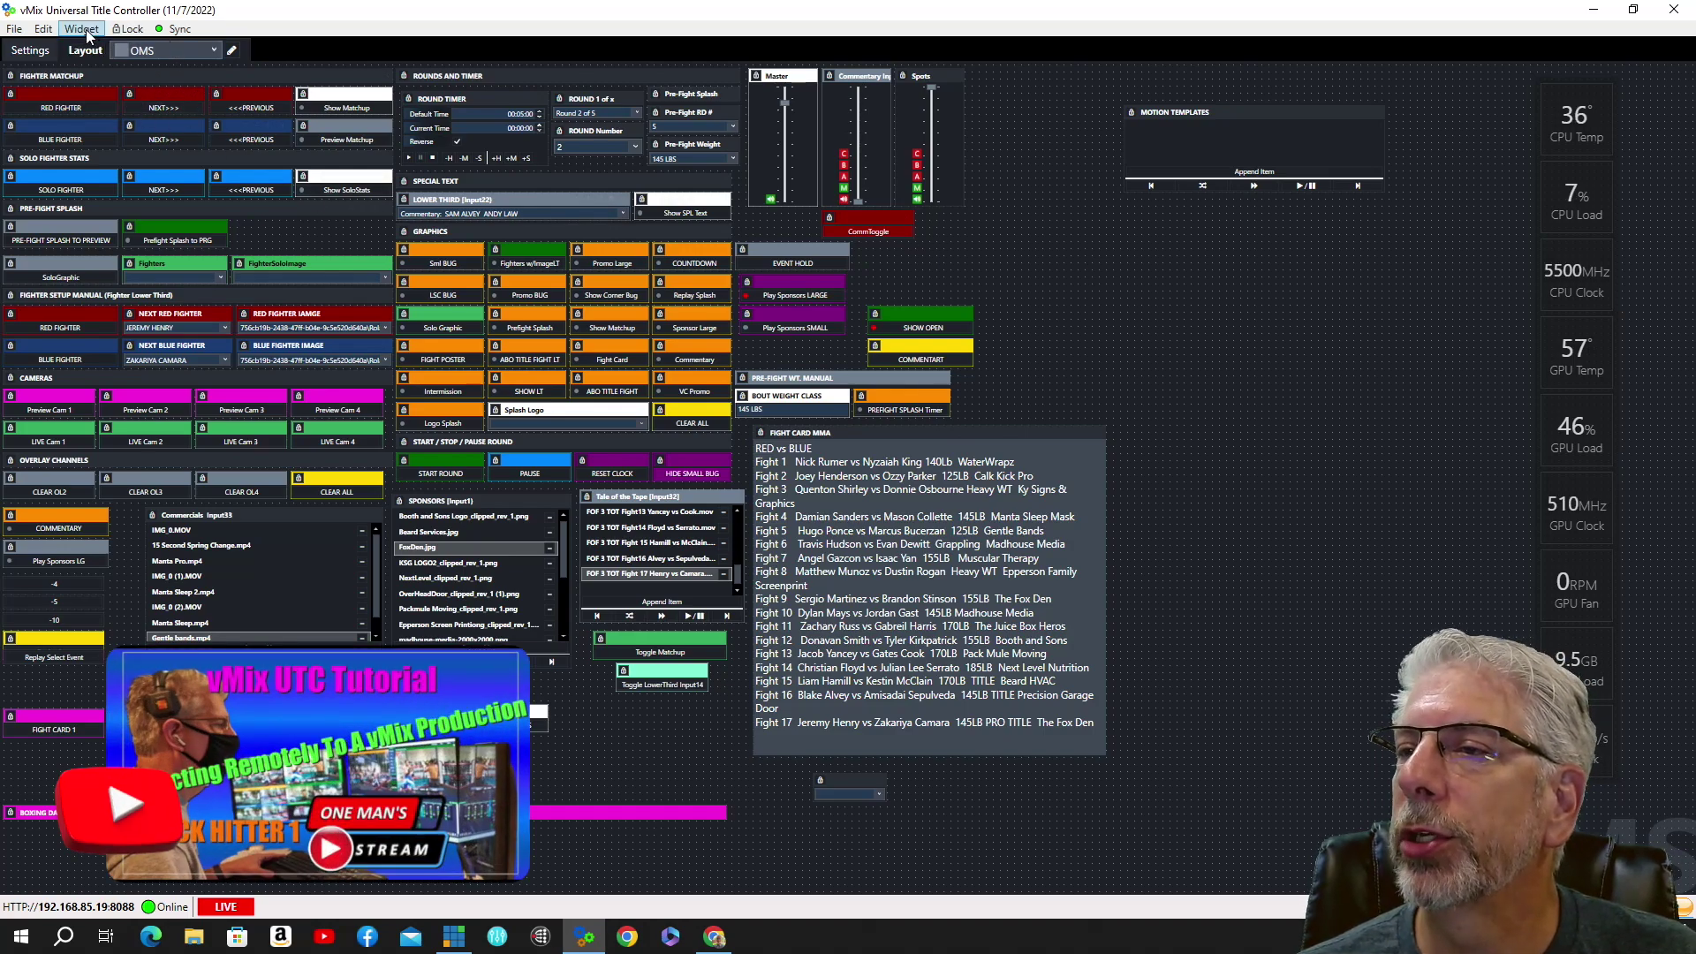
pyautogui.click(33, 53)
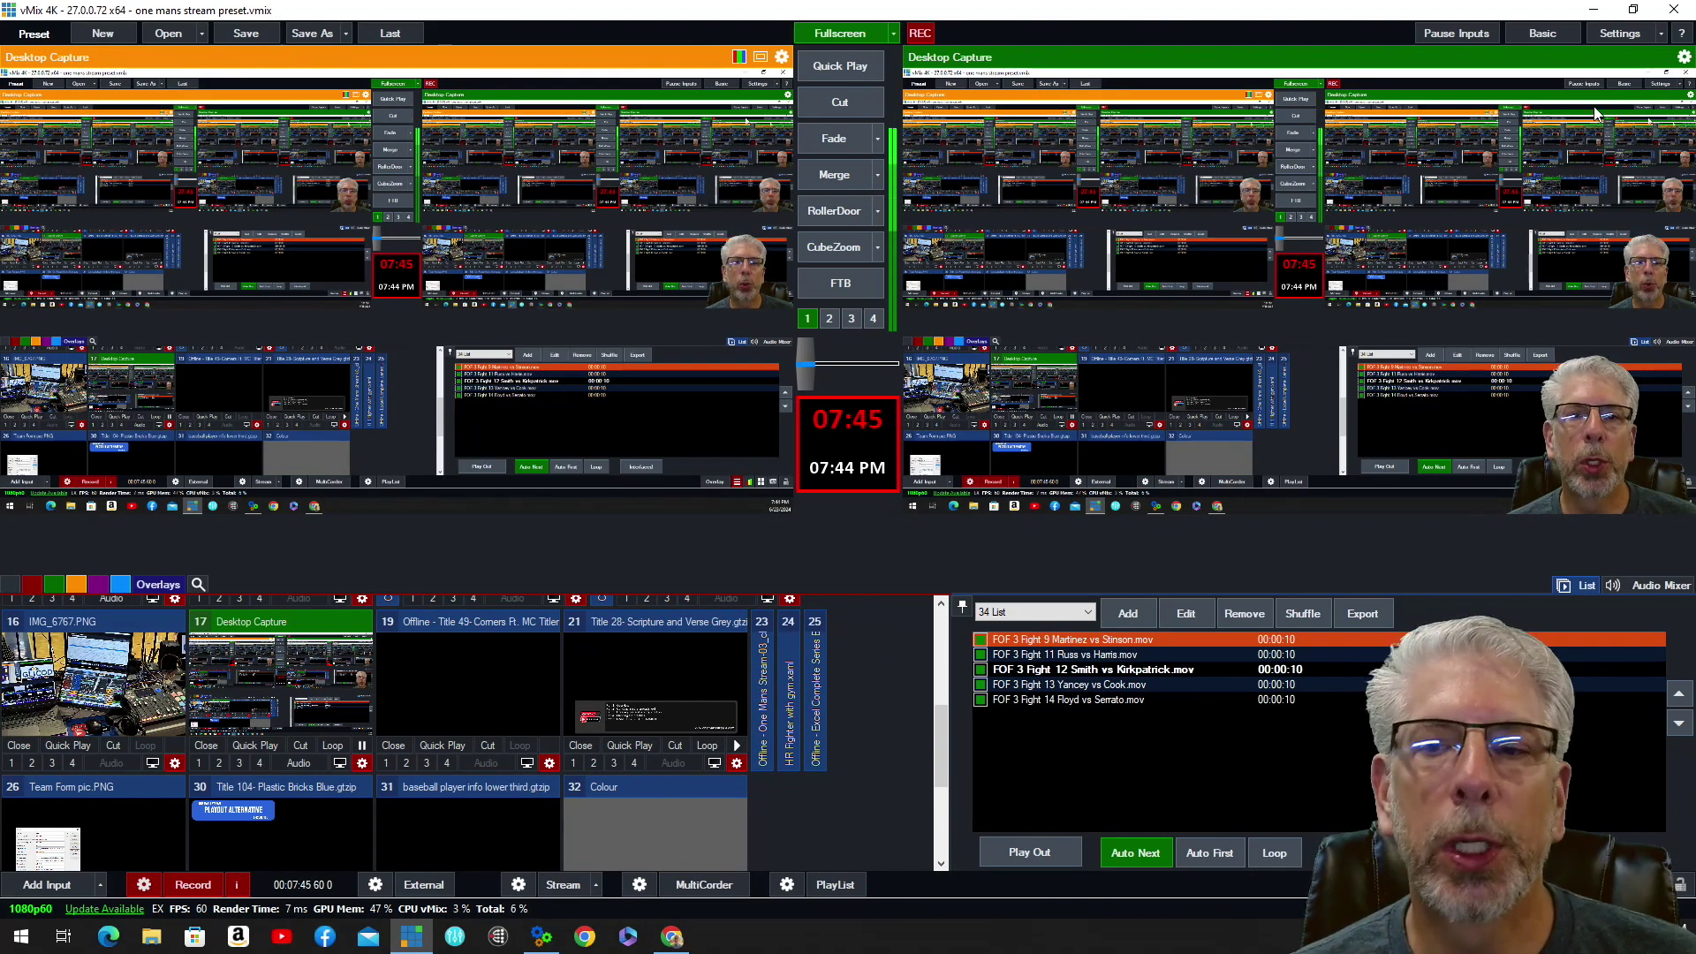
# - Show vMix's Web Controller settings, enabled on port 8088
pyautogui.click(1624, 33)
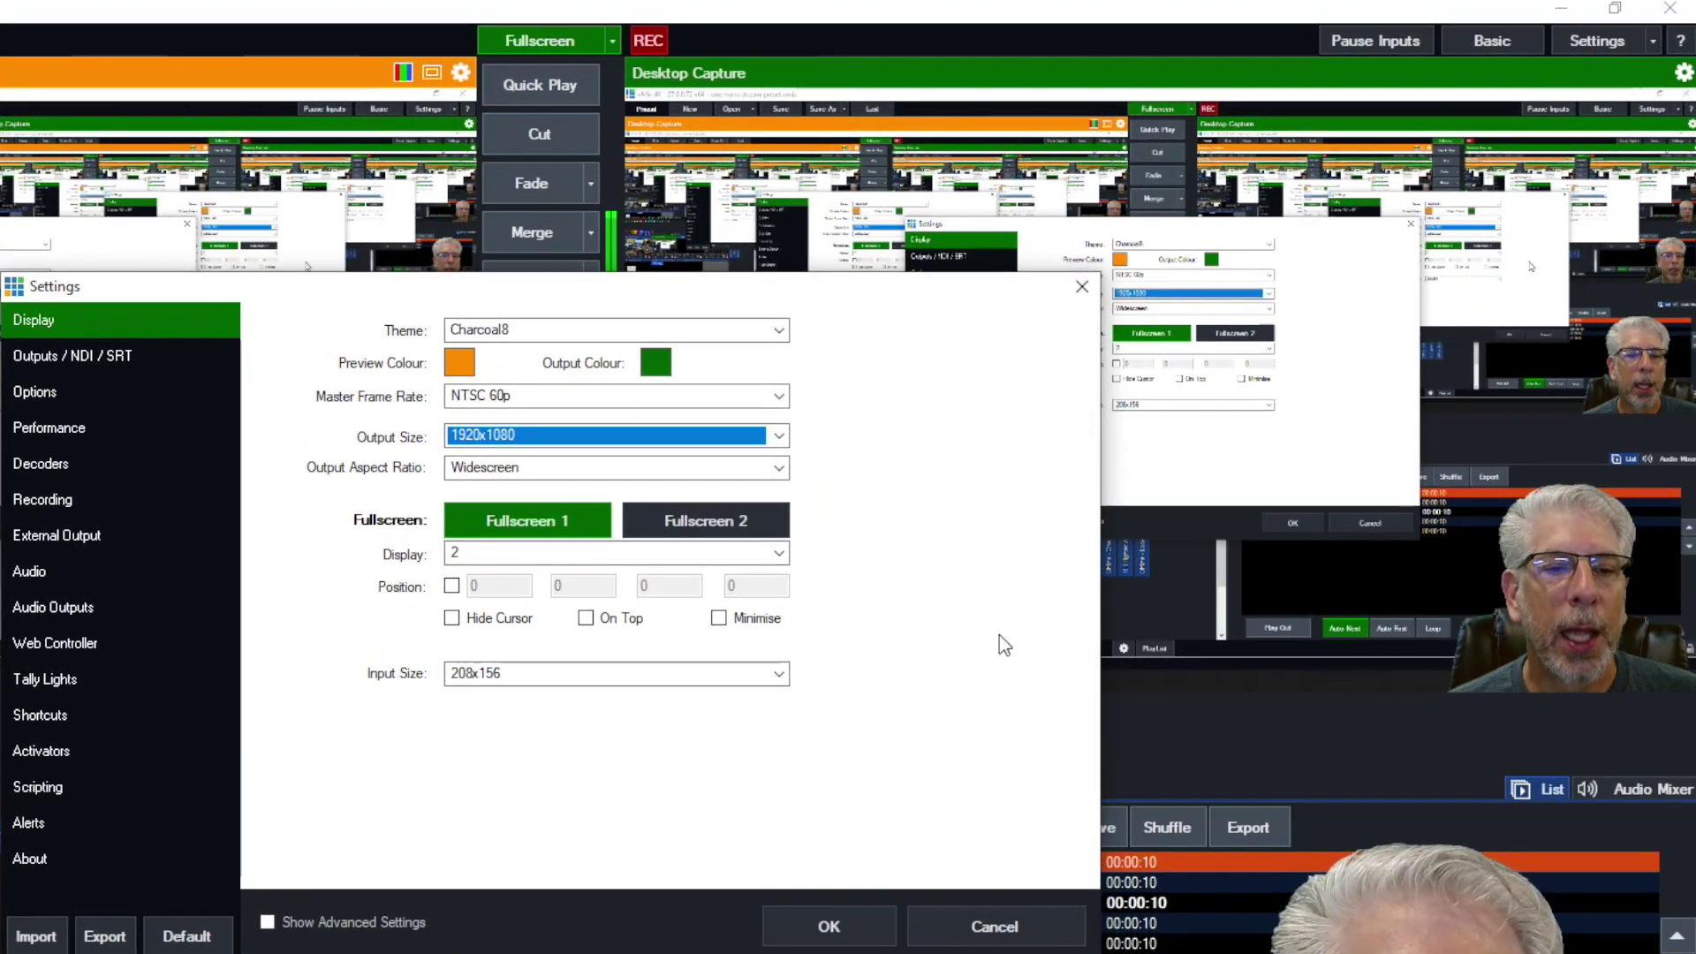
pyautogui.click(55, 643)
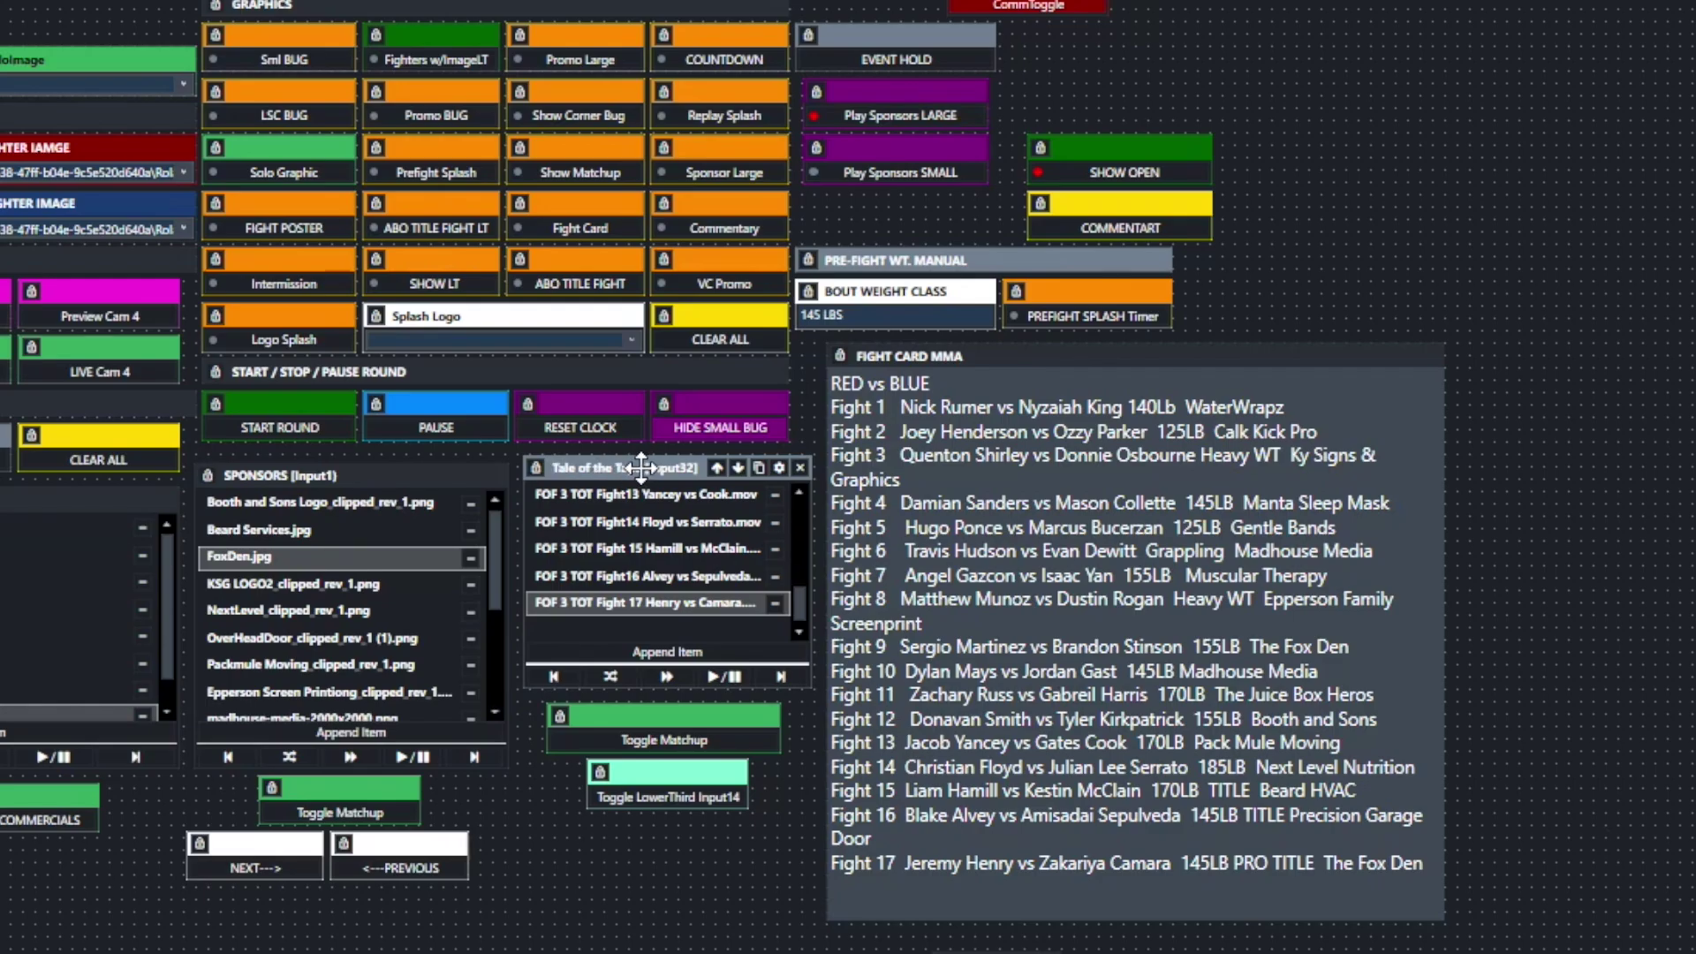
pyautogui.scroll(1, 777, 583)
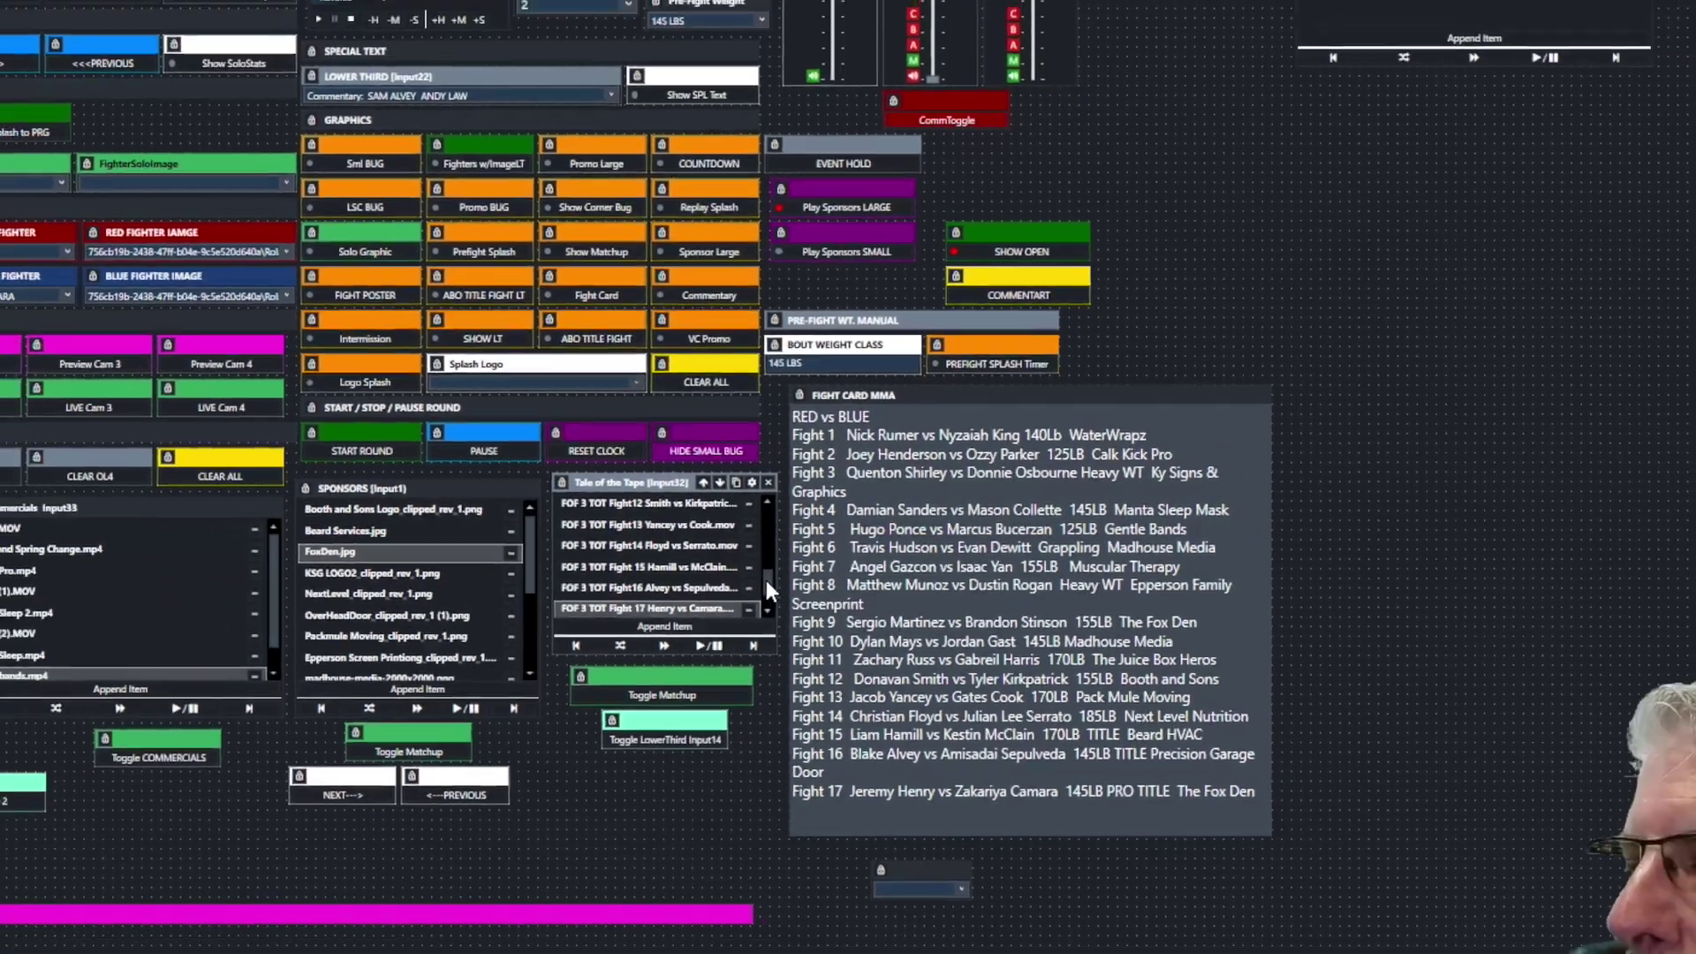
pyautogui.moveTo(765, 576); pyautogui.dragTo(767, 505)
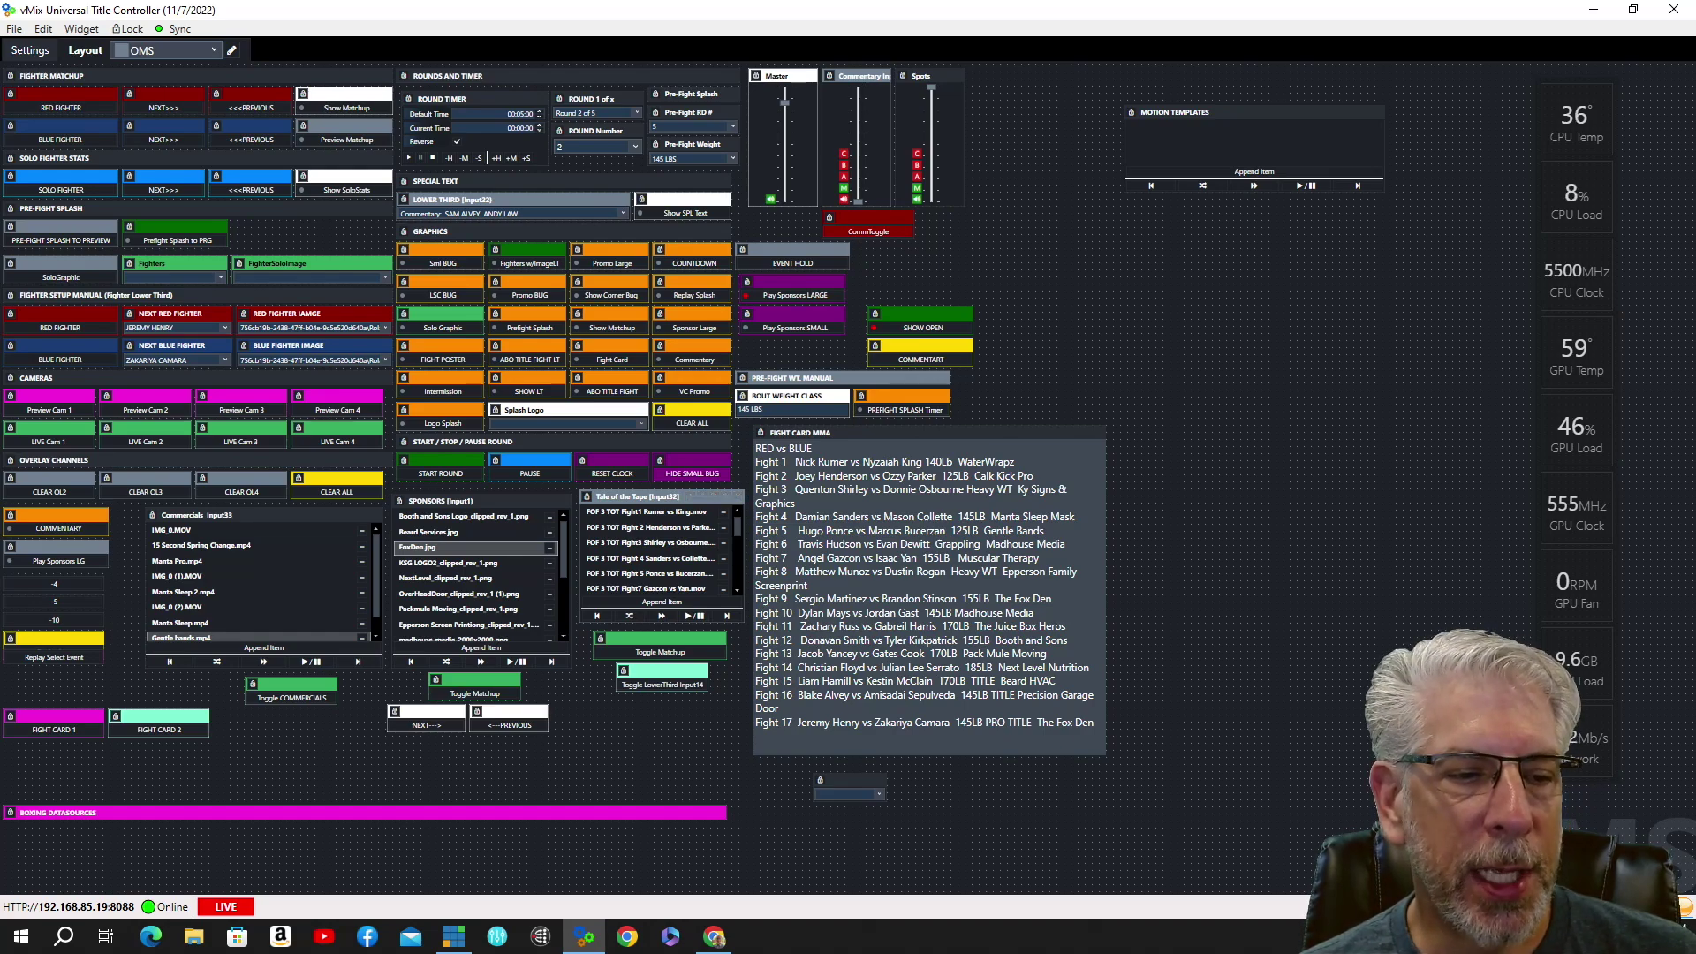
pyautogui.hotkey('alt', 'Tab')
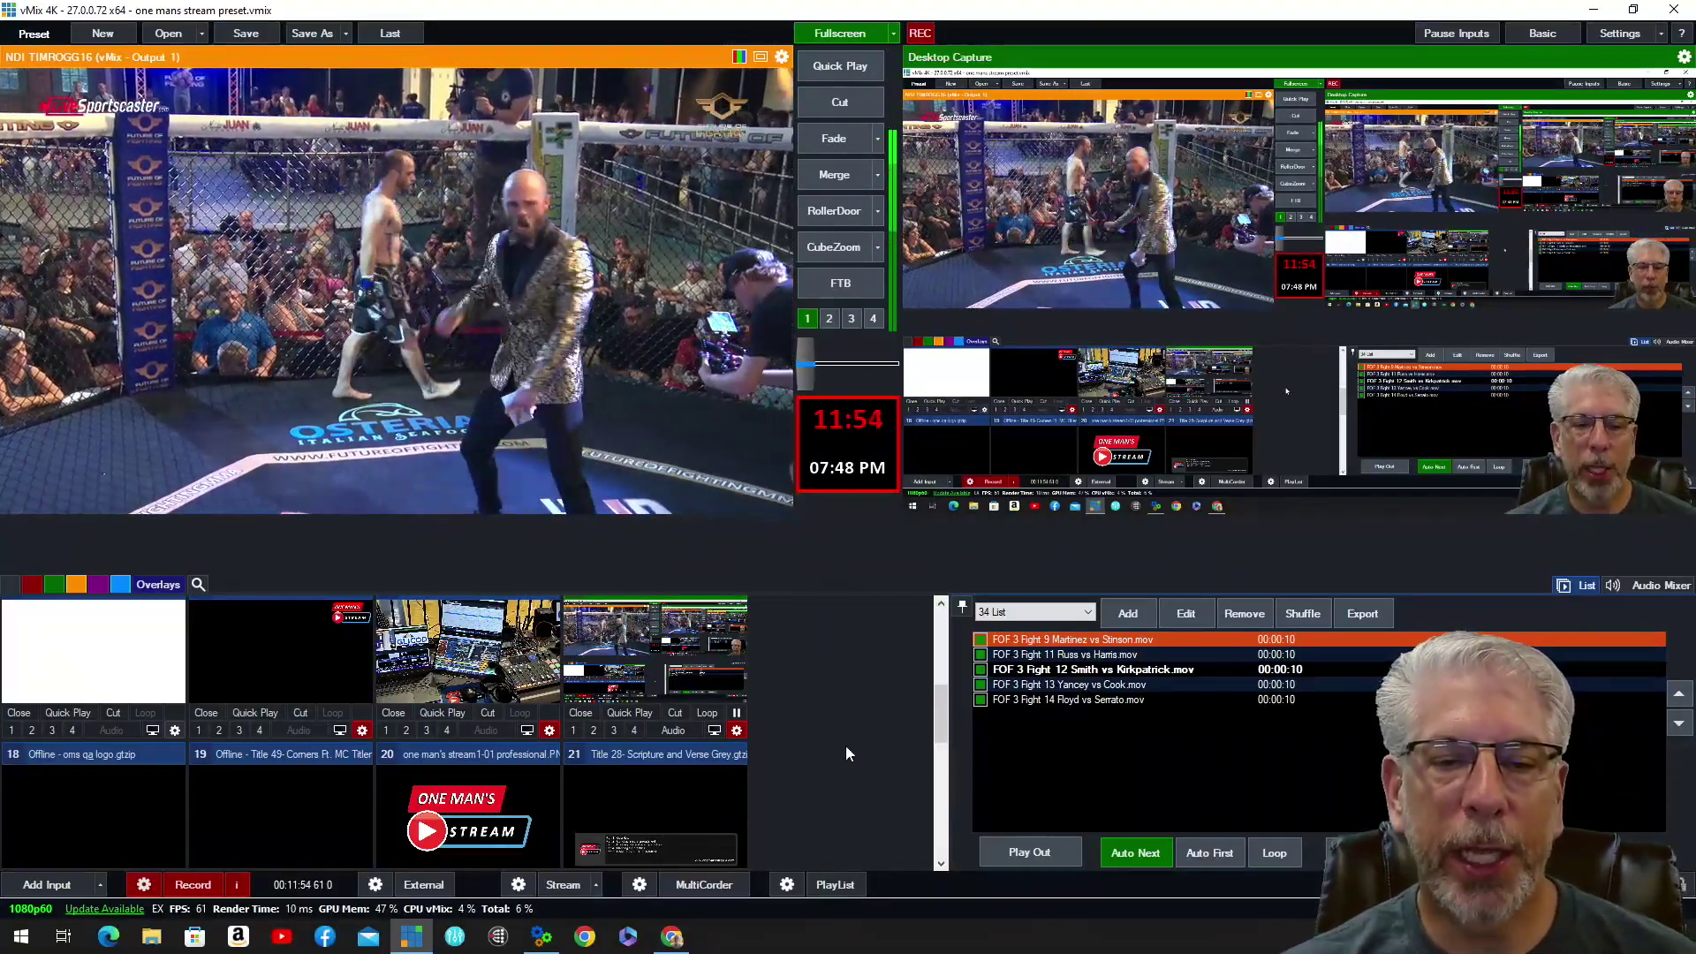
# - Scroll the vMix inputs panel back to the top
pyautogui.scroll(5, 860, 719)
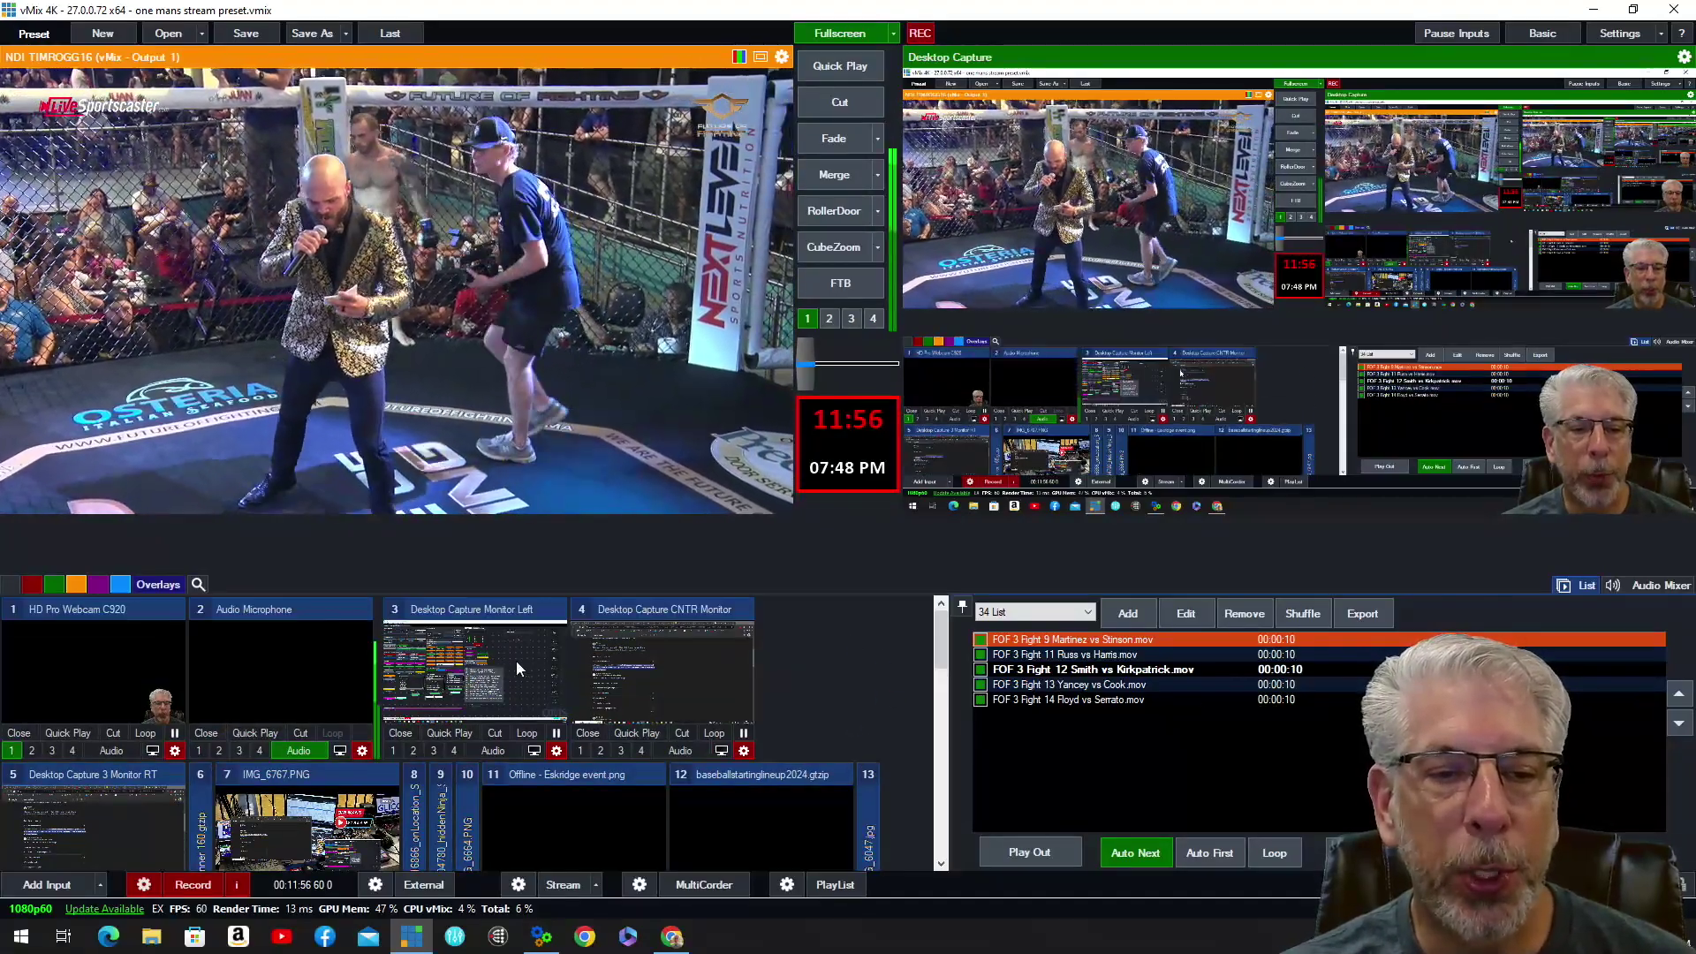
pyautogui.click(516, 660)
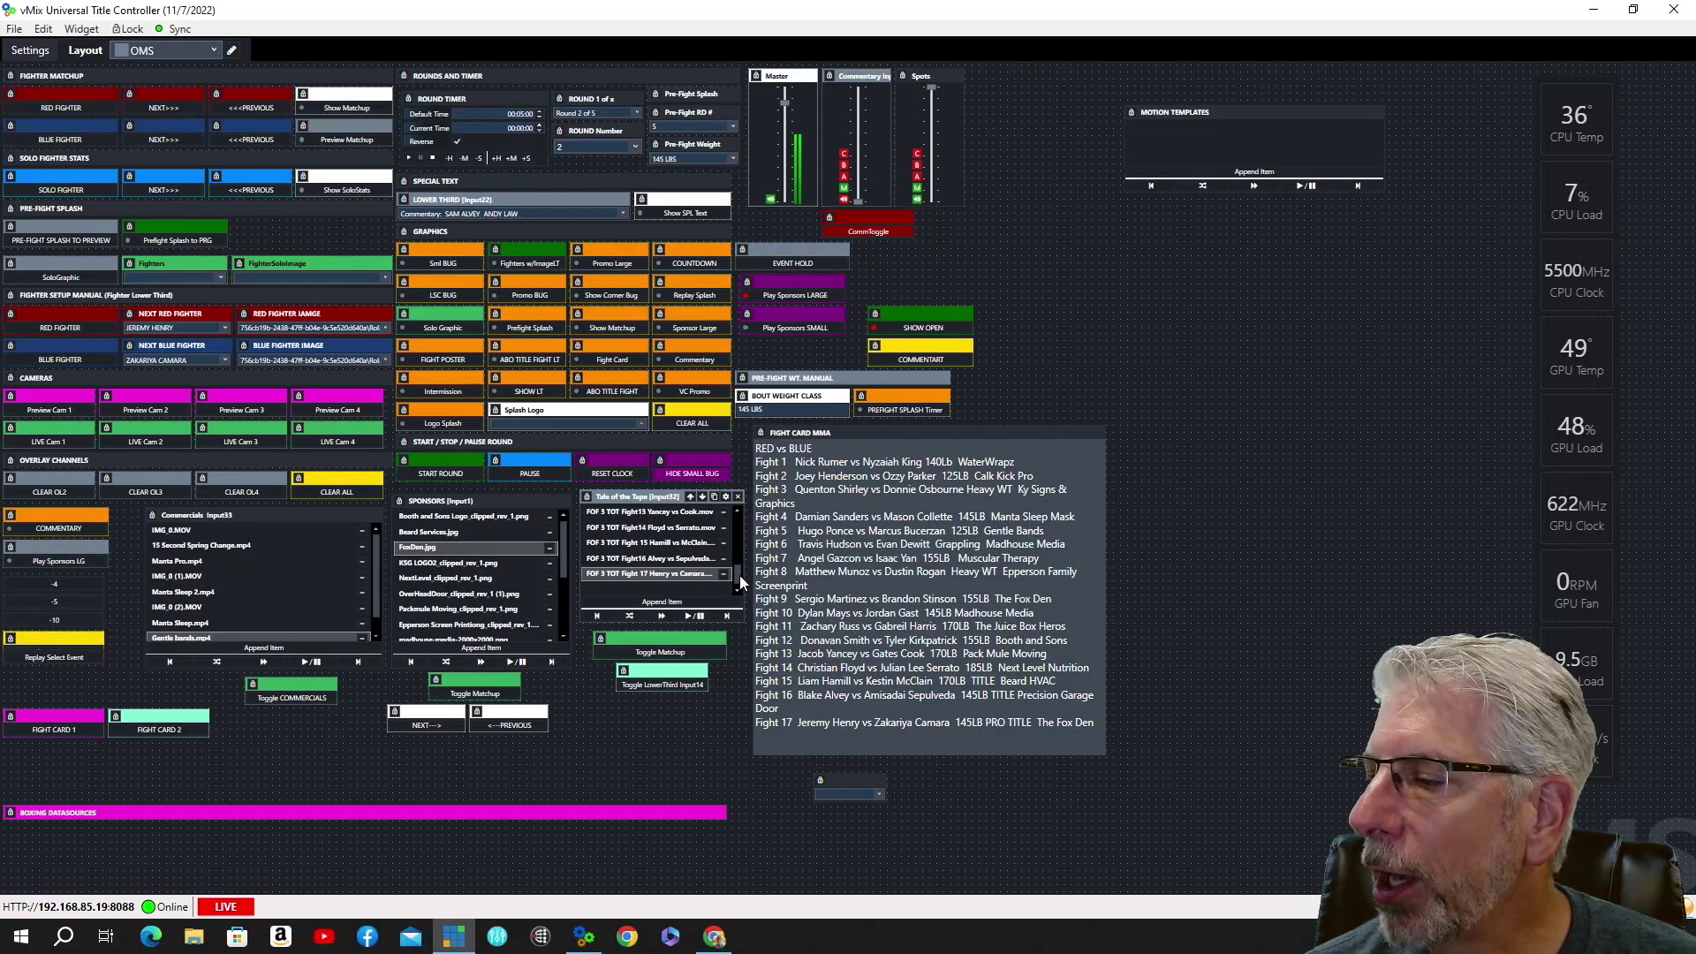
pyautogui.moveTo(740, 574); pyautogui.dragTo(668, 510)
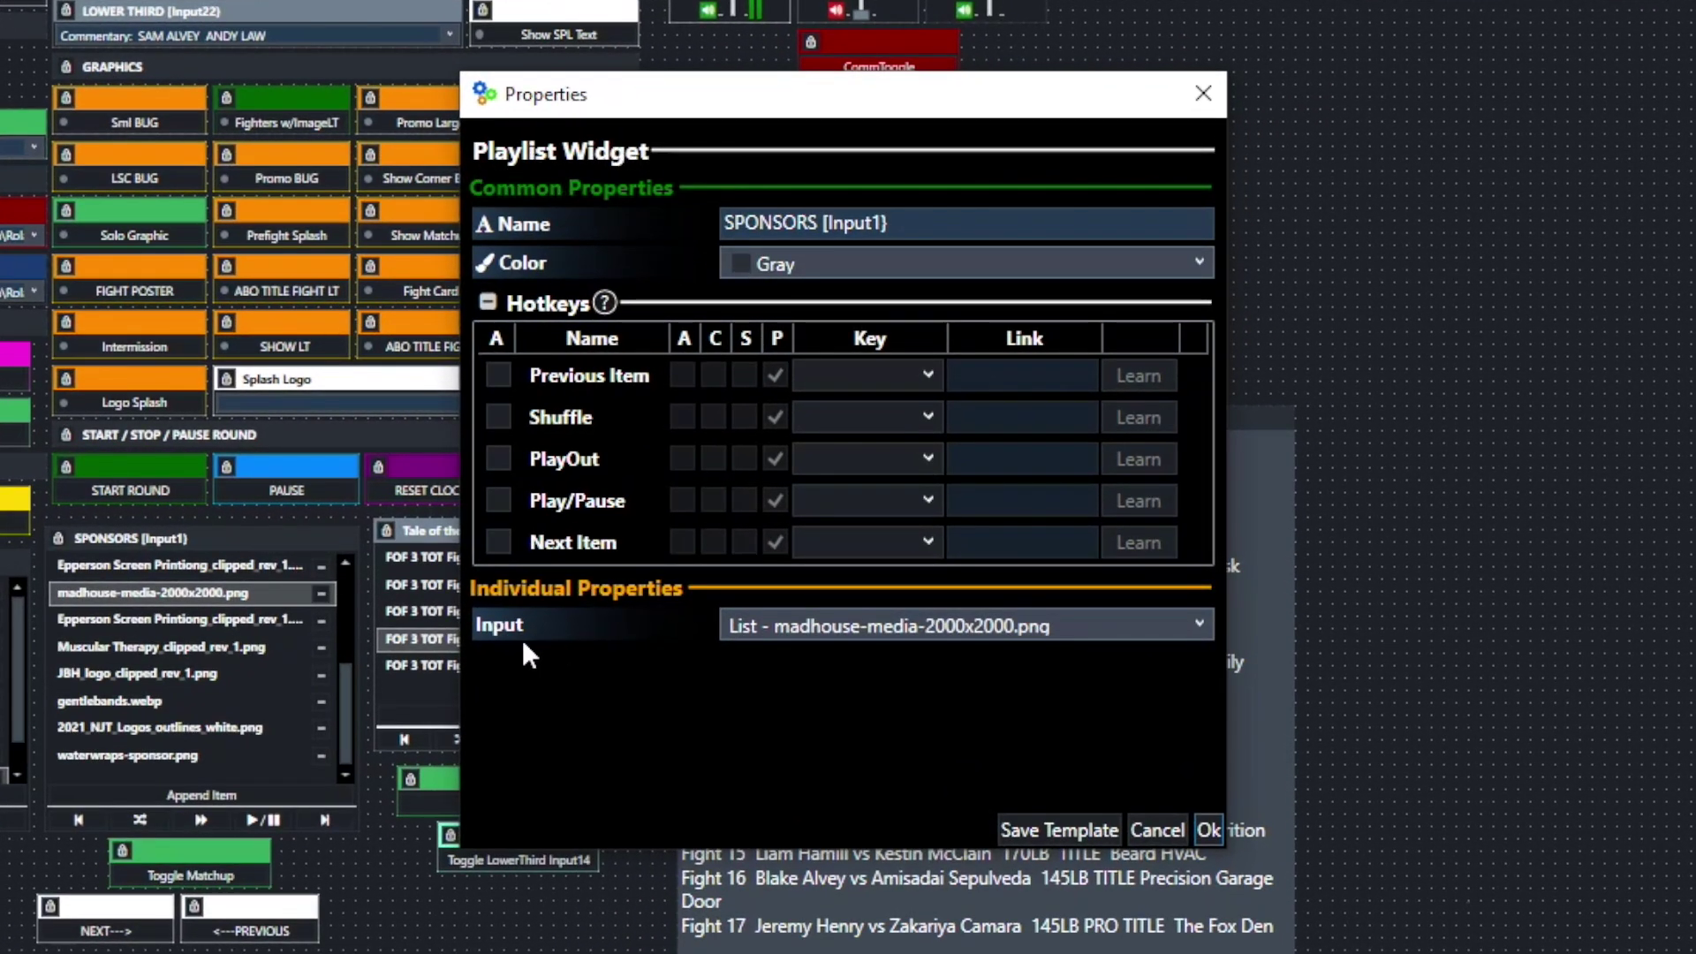
# - Check the SPONSORS playlist's input choices without changing them, then close its properties
pyautogui.click(1197, 624)
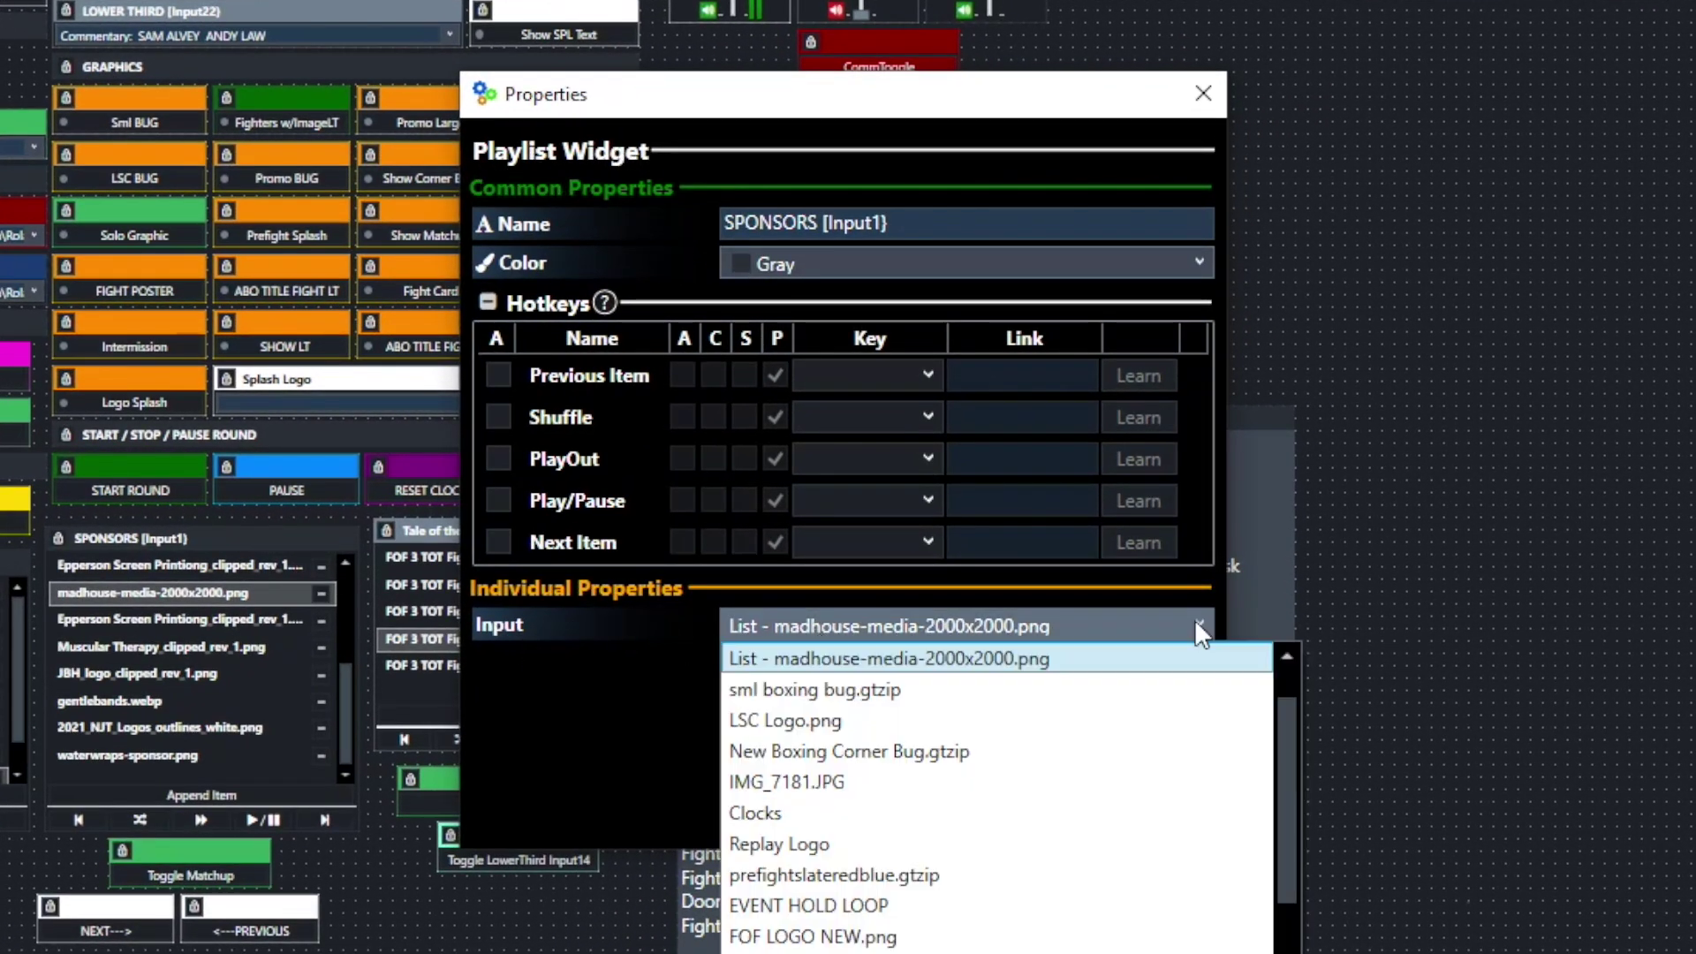
pyautogui.click(1197, 624)
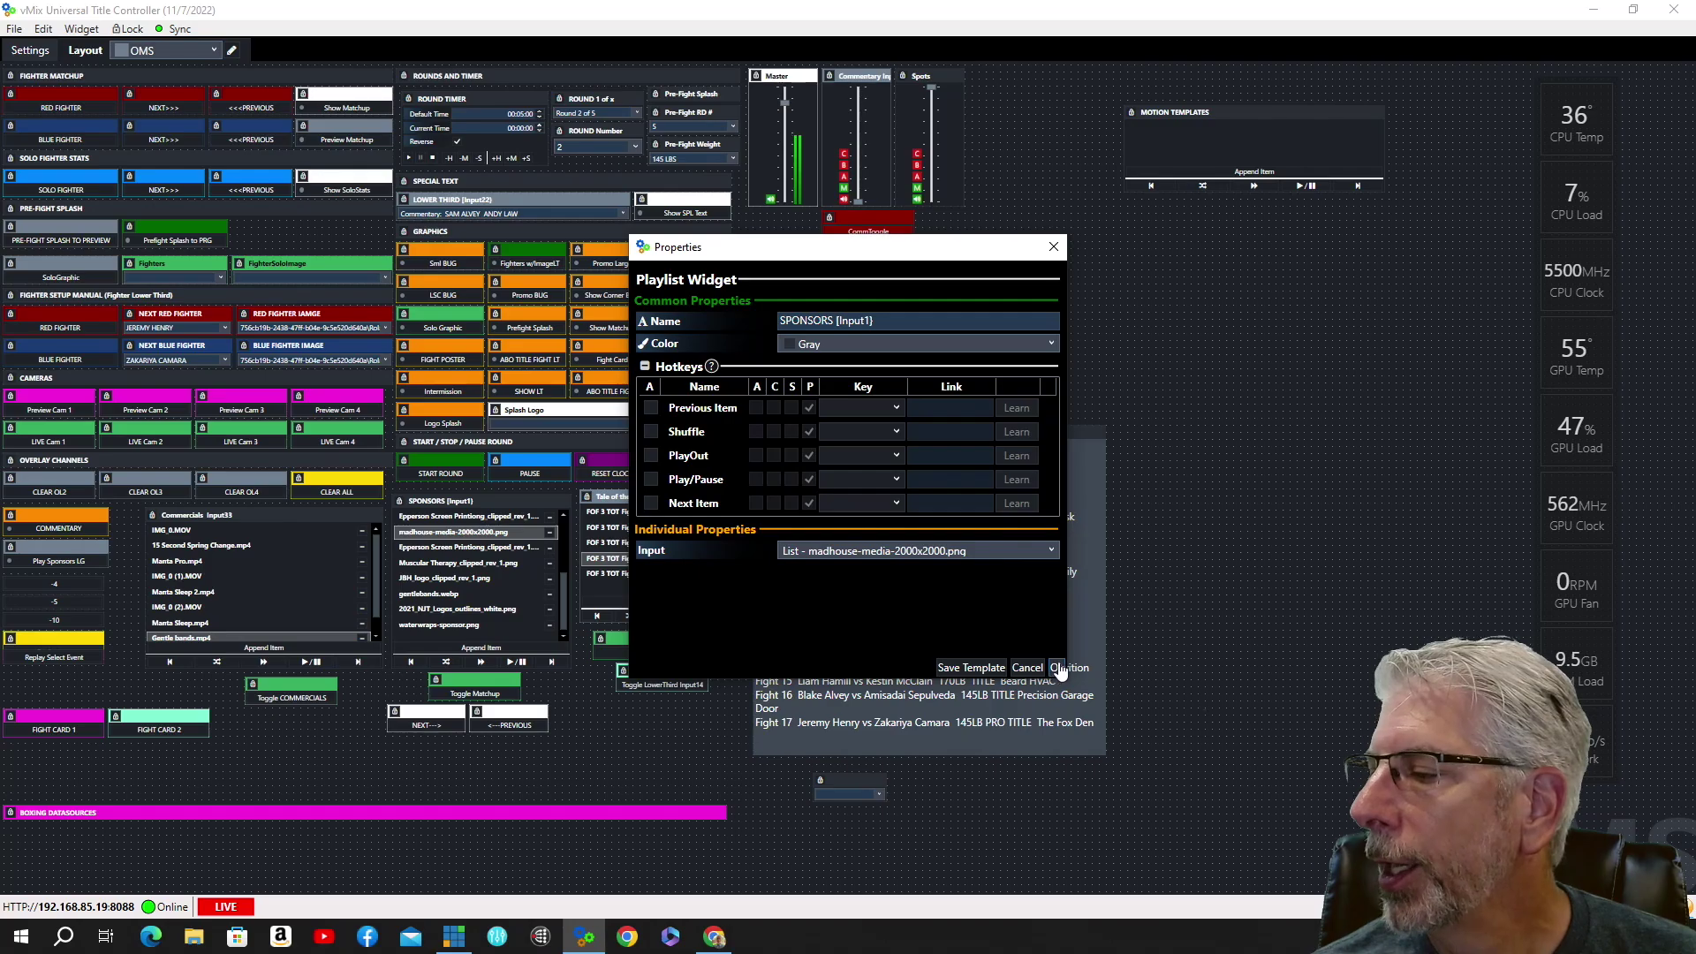
pyautogui.click(1061, 668)
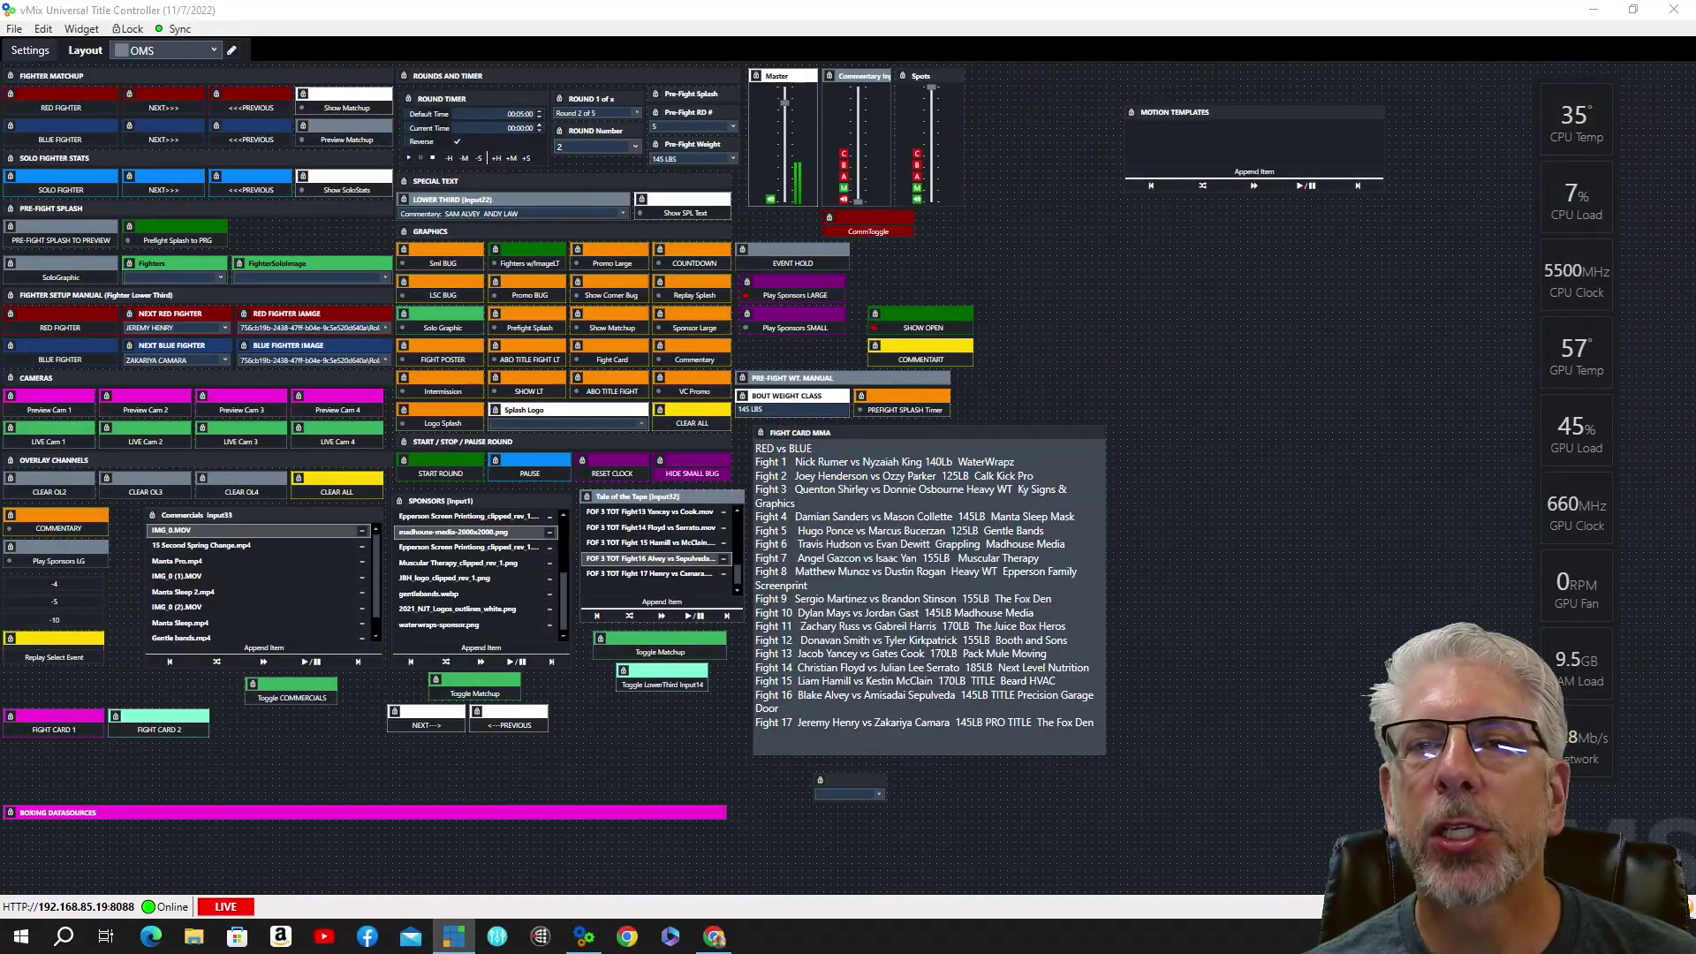
# - Place an unnamed Playlist widget below Motion Templates and close its properties without linking an input
pyautogui.click(81, 29)
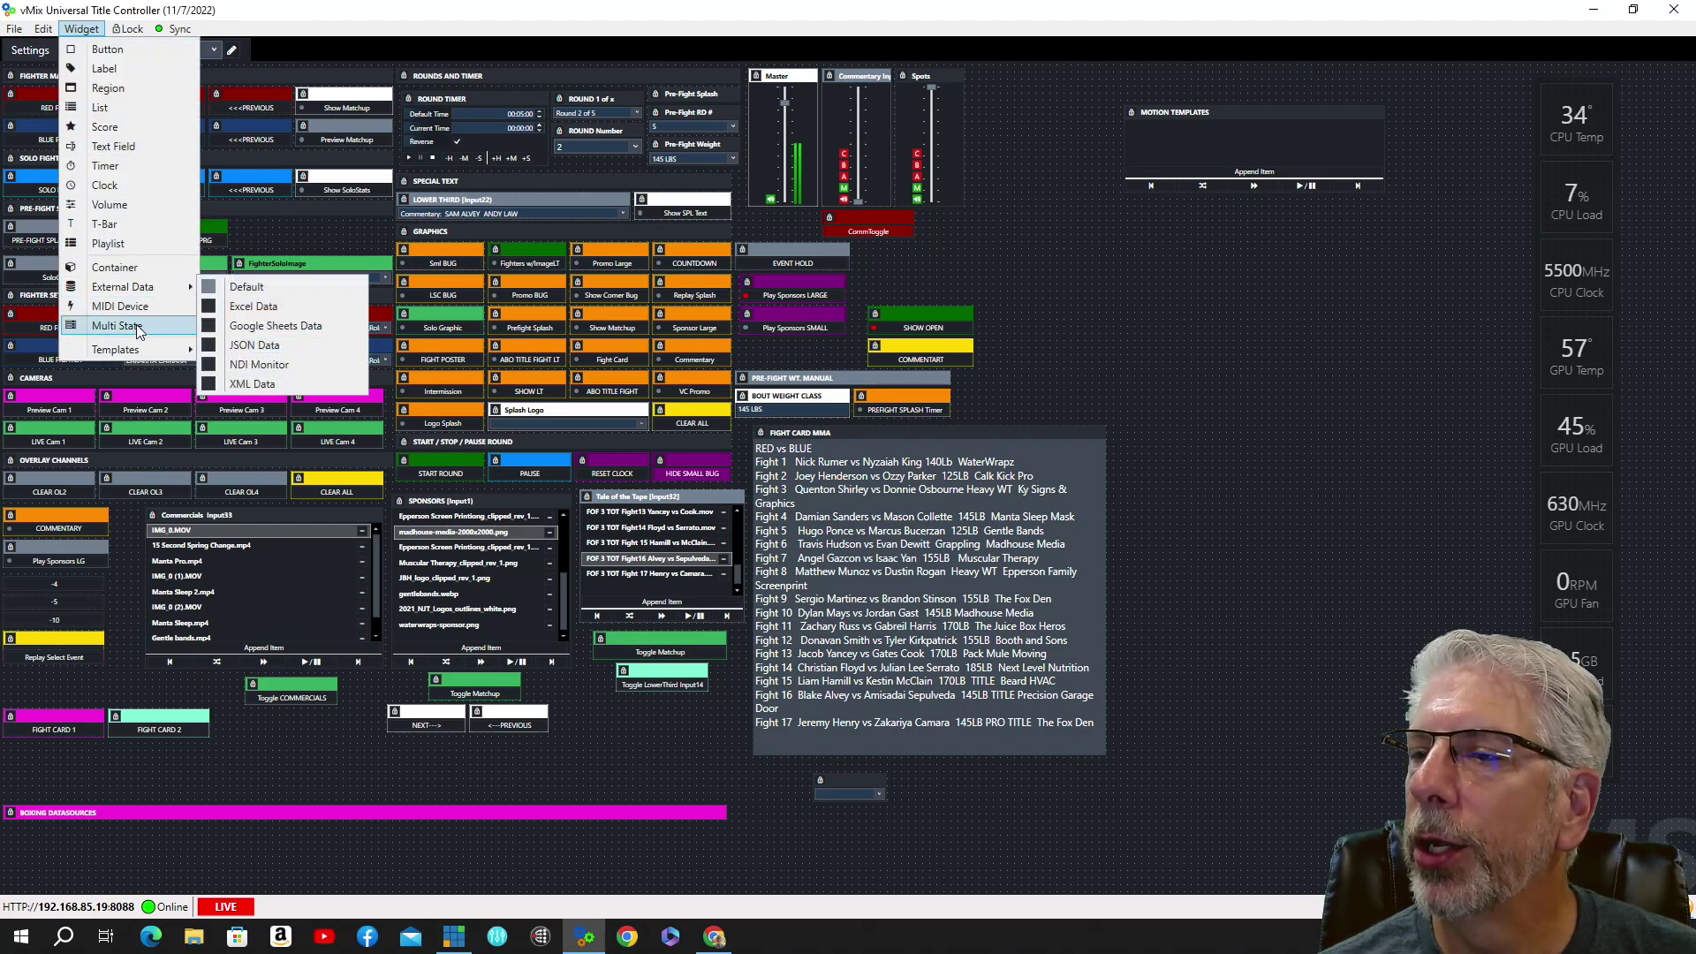
pyautogui.click(122, 246)
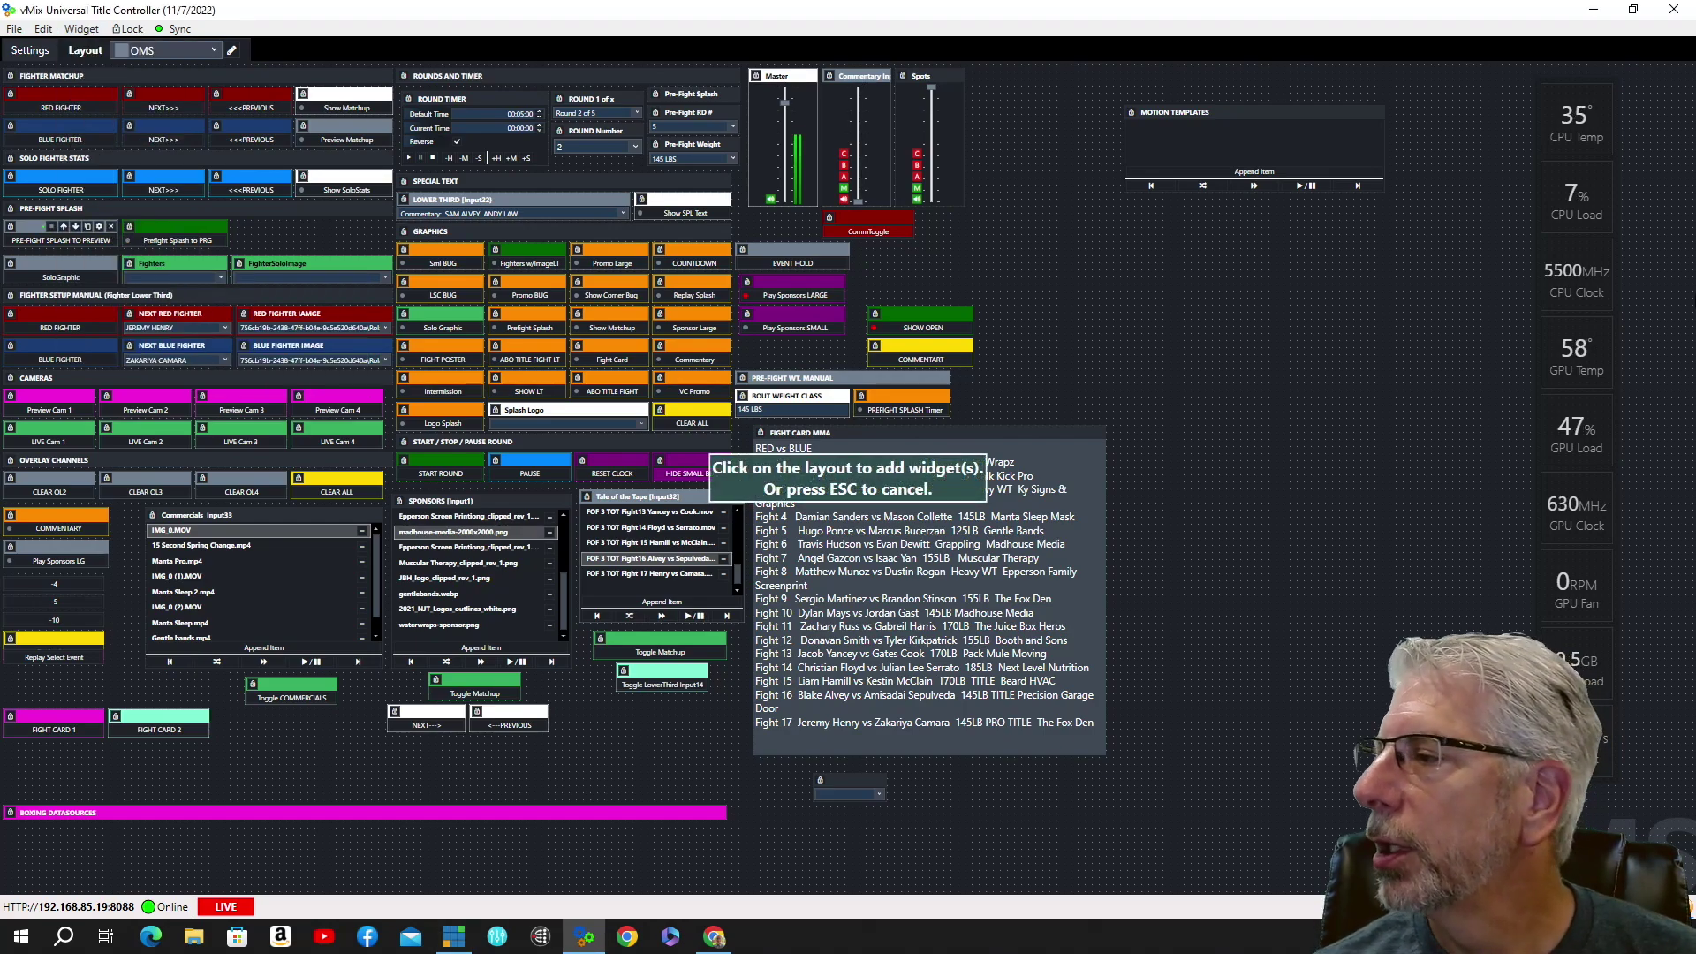
pyautogui.click(1212, 247)
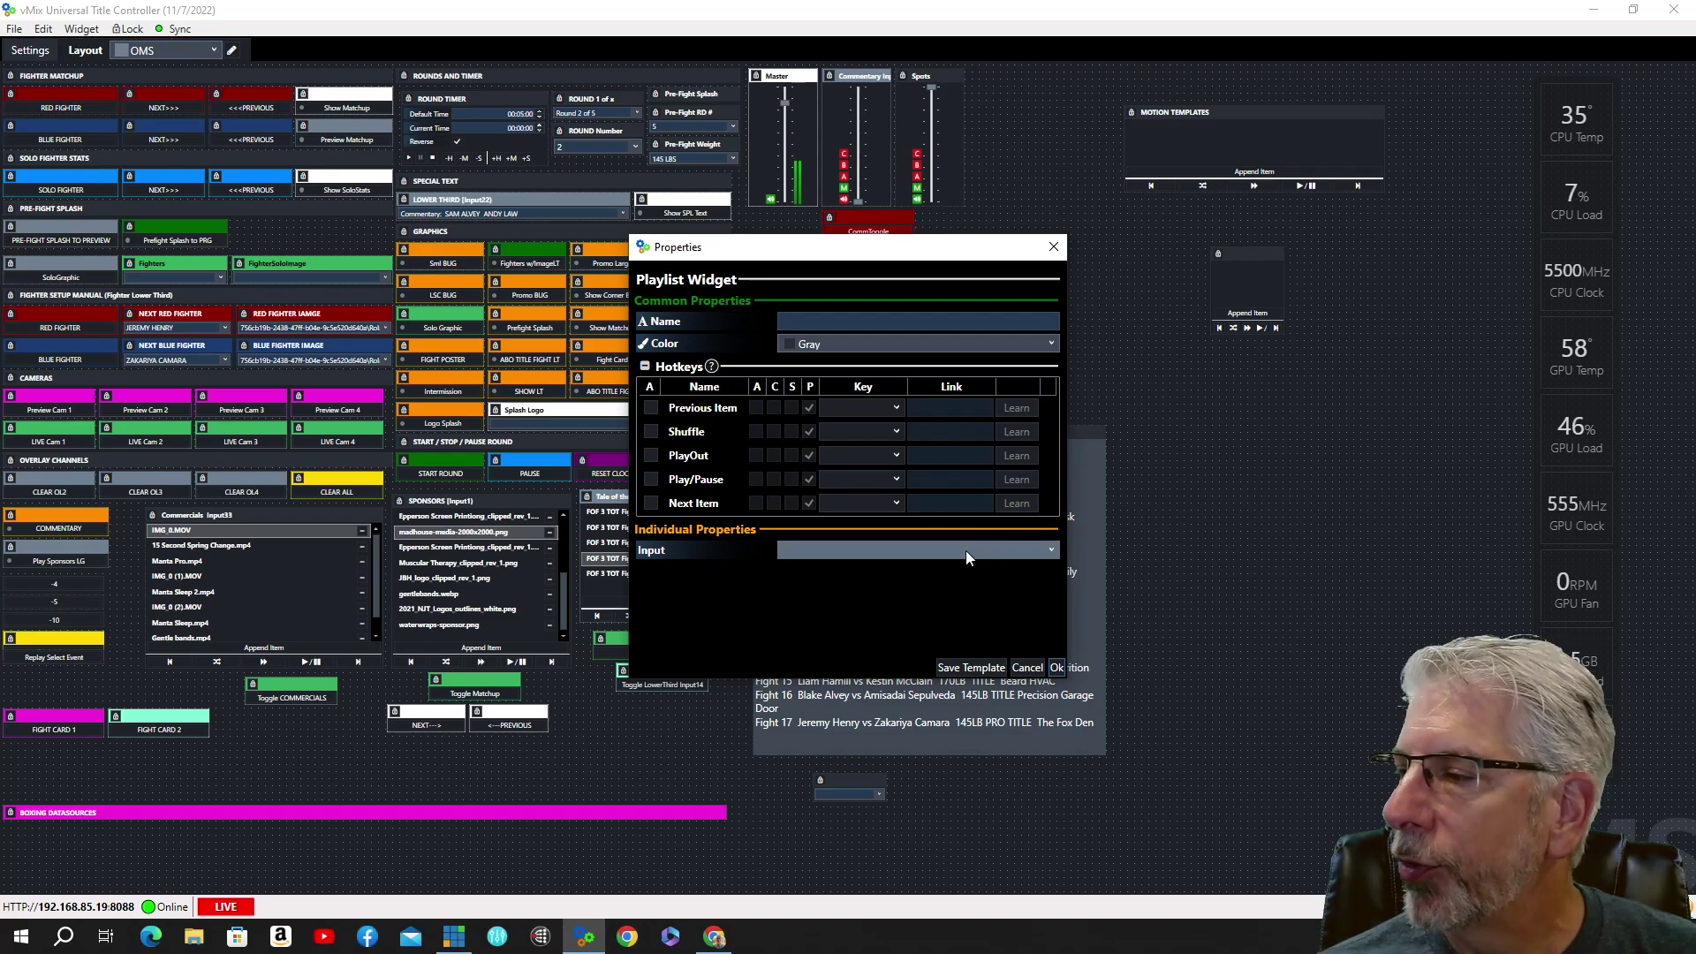
pyautogui.click(1053, 248)
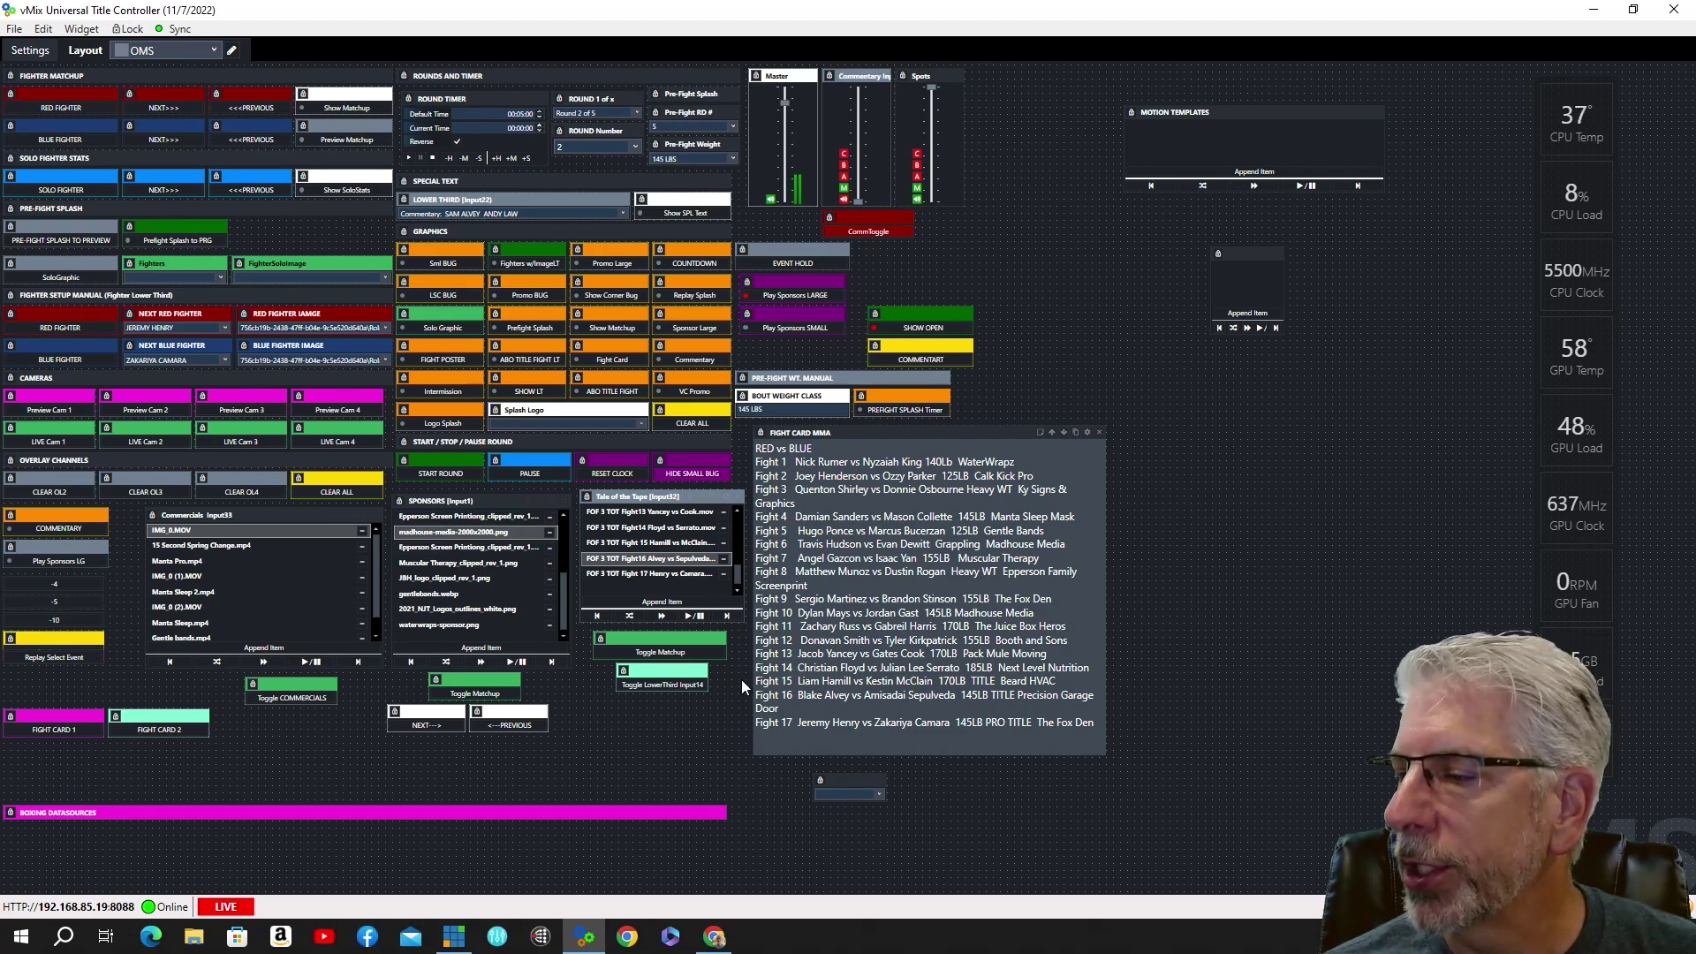
# - Open Toggle Matchup's properties to its OverlayInputX script for FIGHT SLATES on overlay 3
pyautogui.moveTo(665, 651)
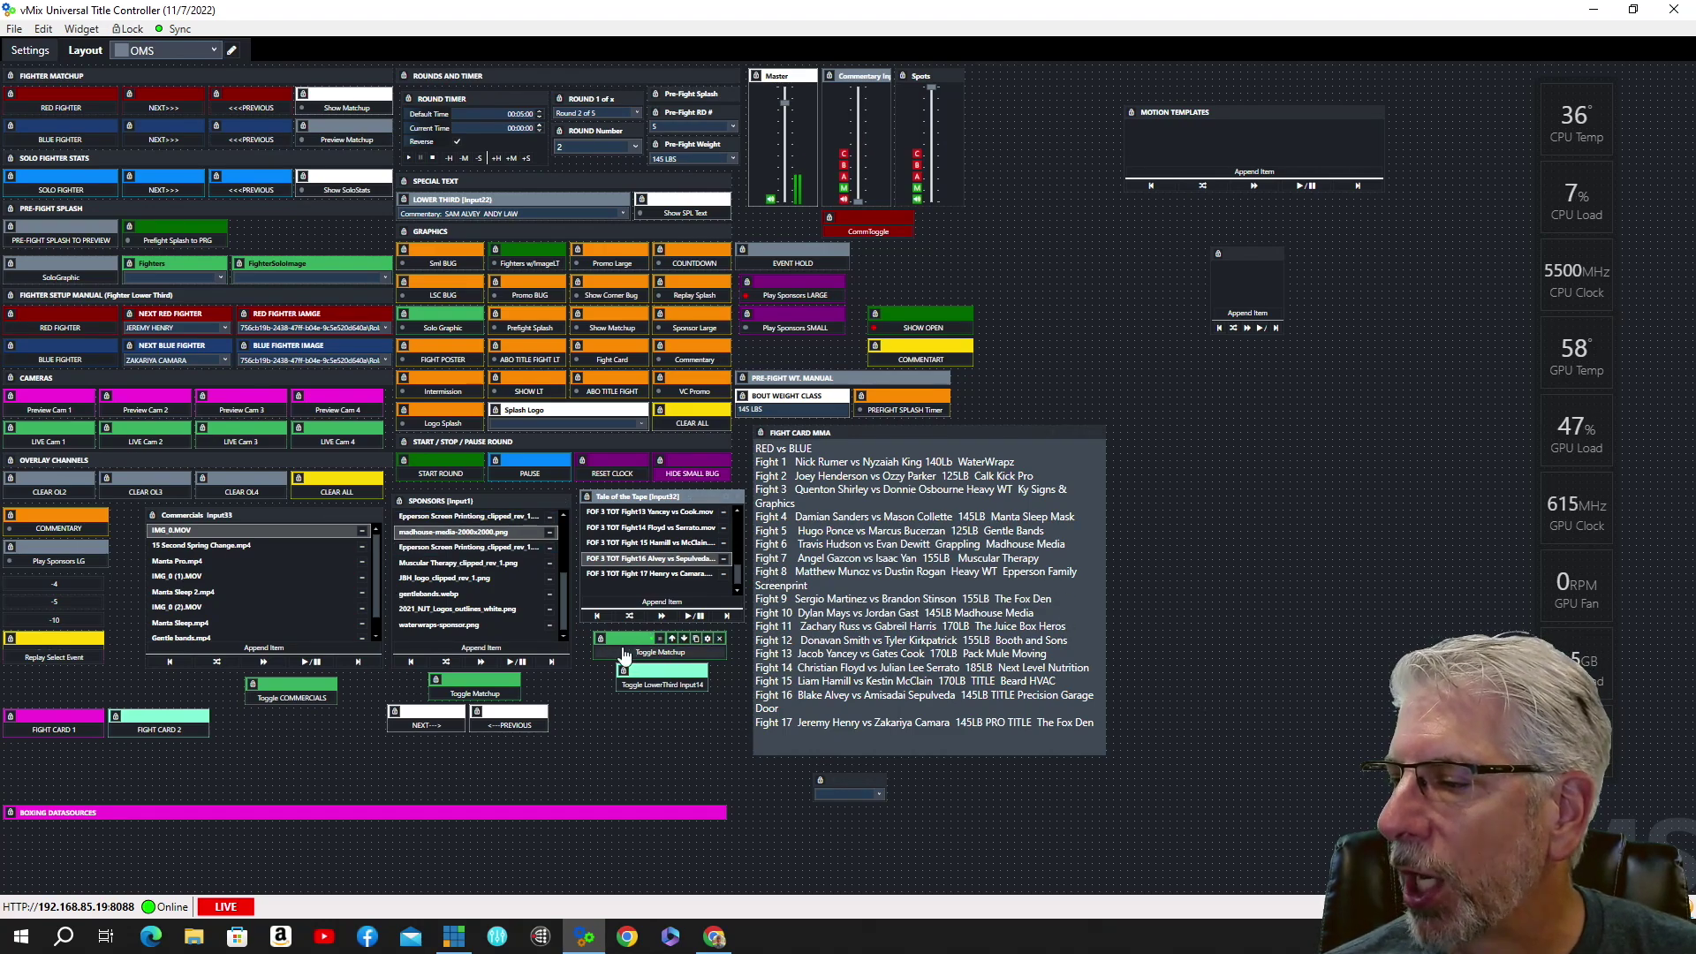
pyautogui.moveTo(671, 514)
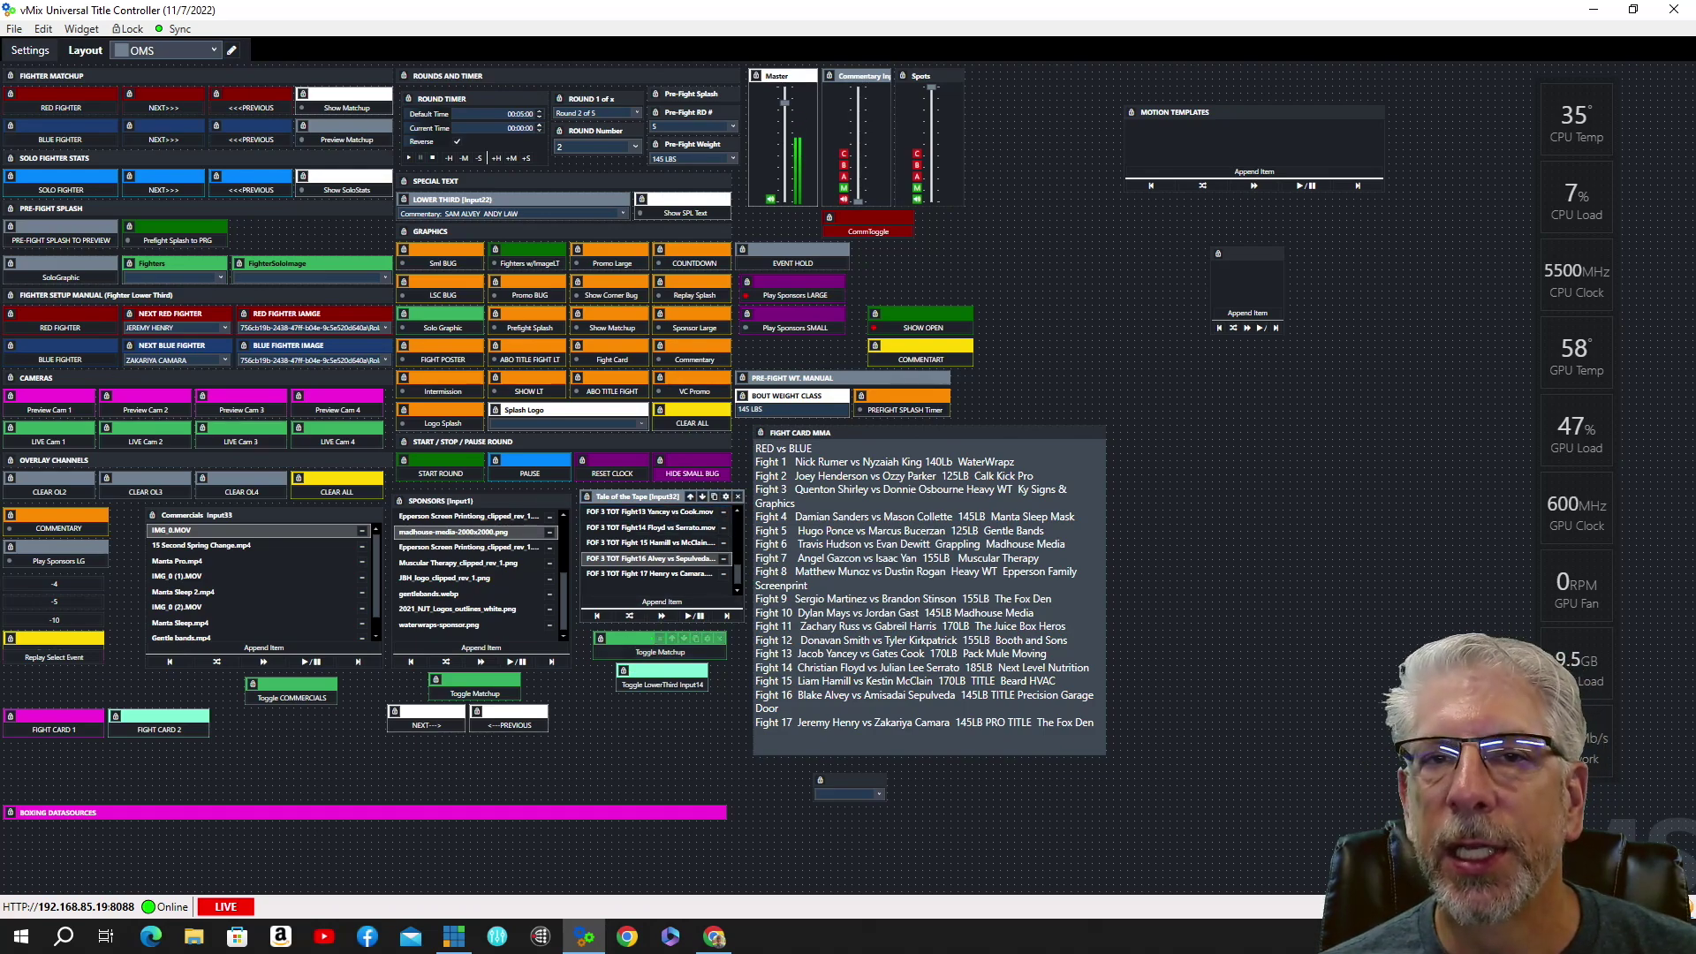
pyautogui.click(706, 644)
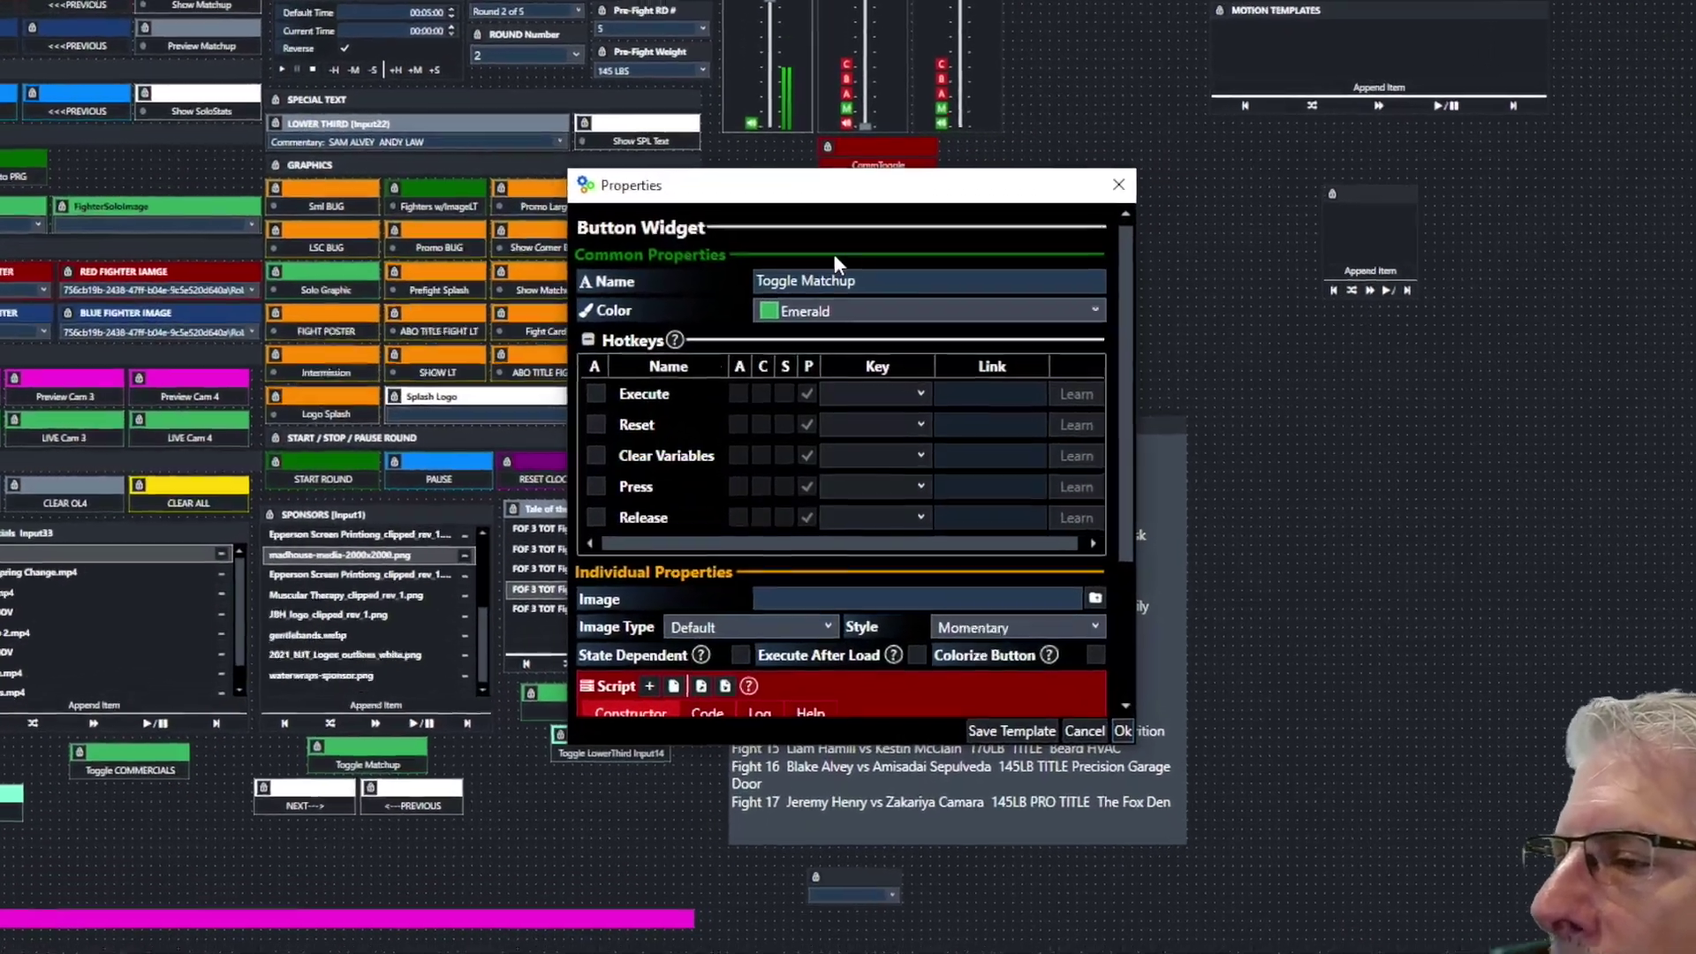
pyautogui.scroll(-4, 834, 256)
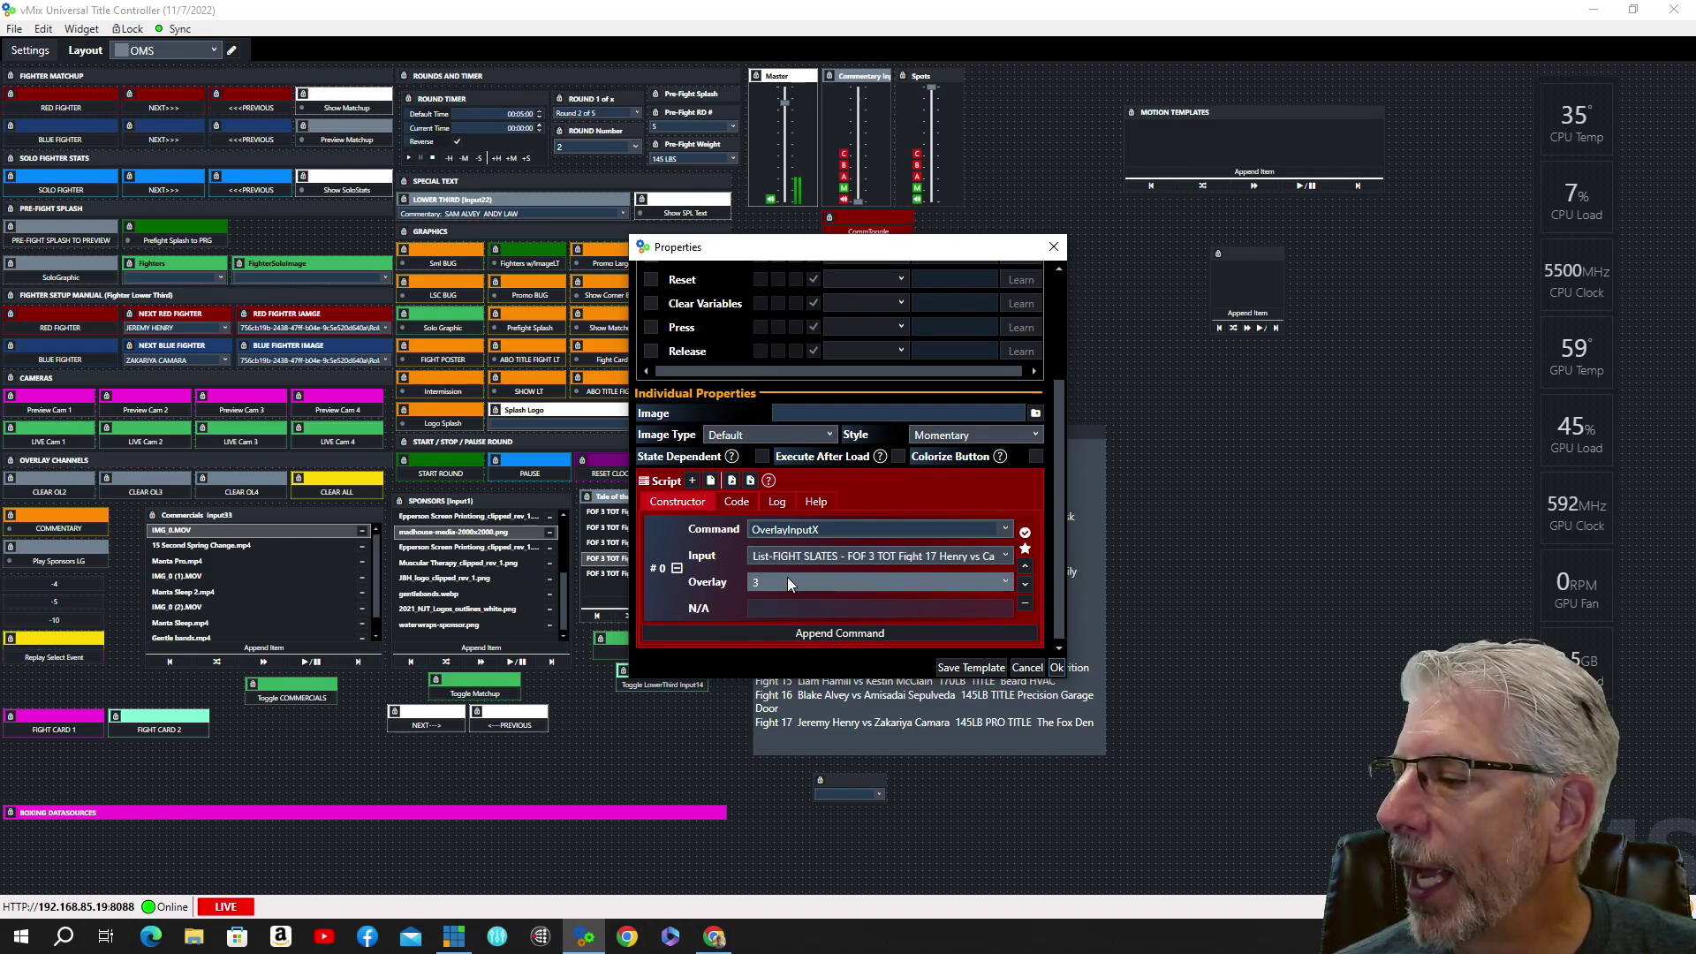
# - Save the Toggle Matchup widget properties, keeping its script on overlay 3
pyautogui.click(1056, 669)
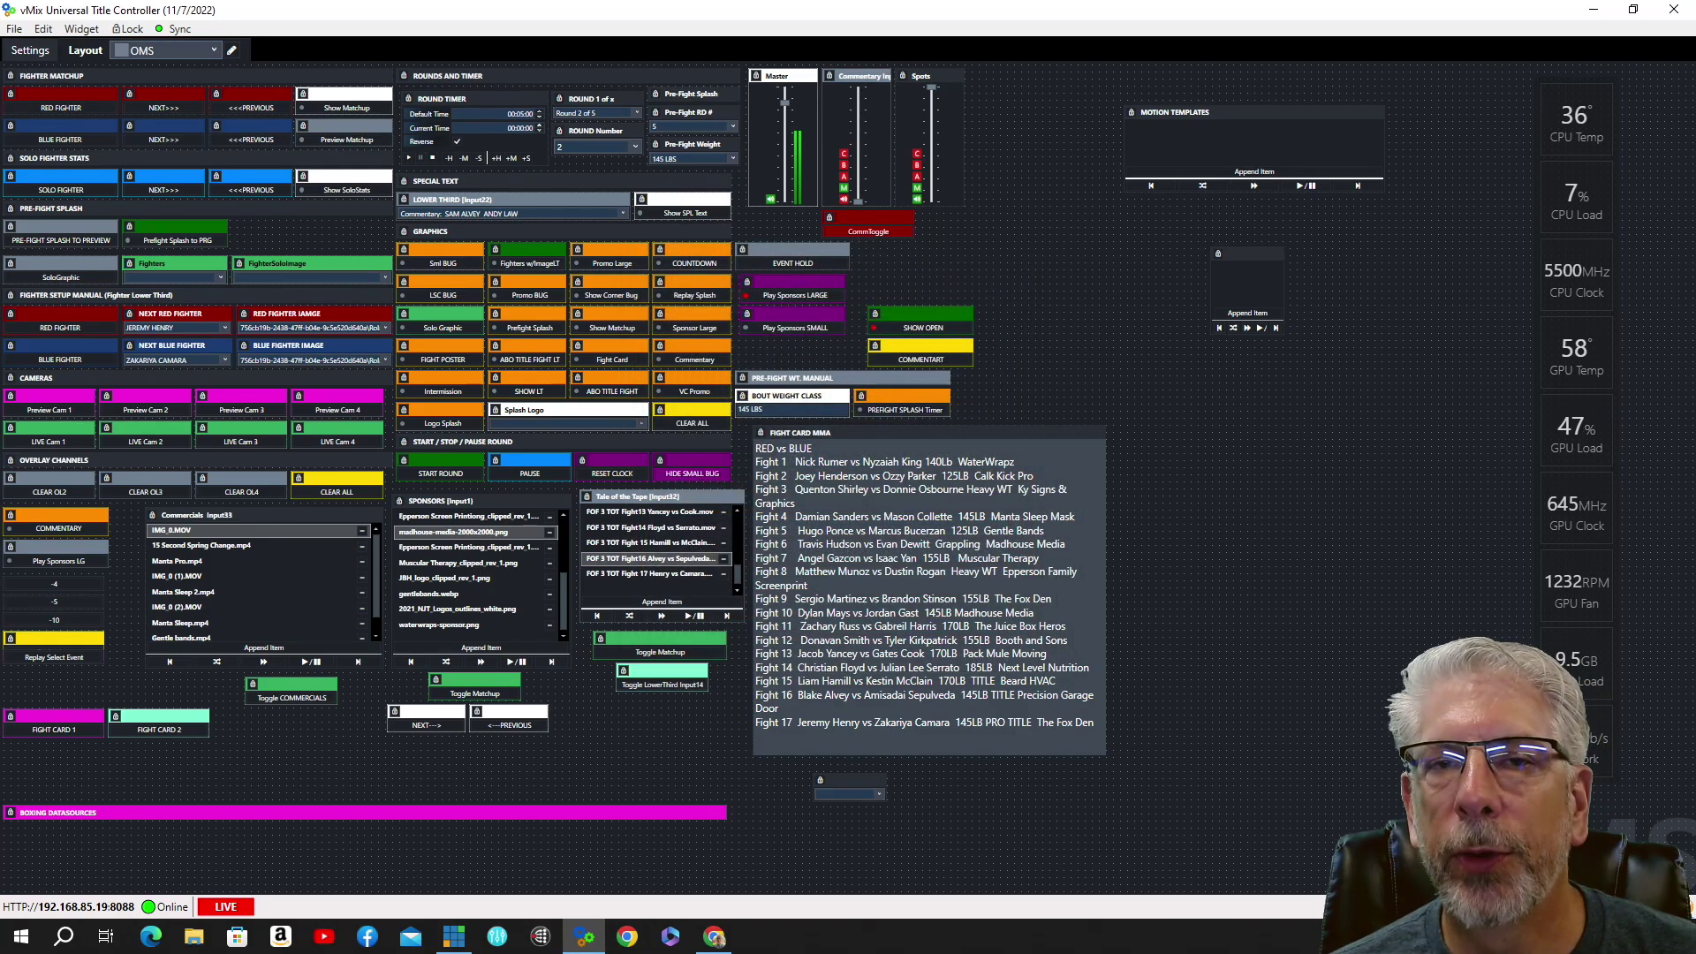